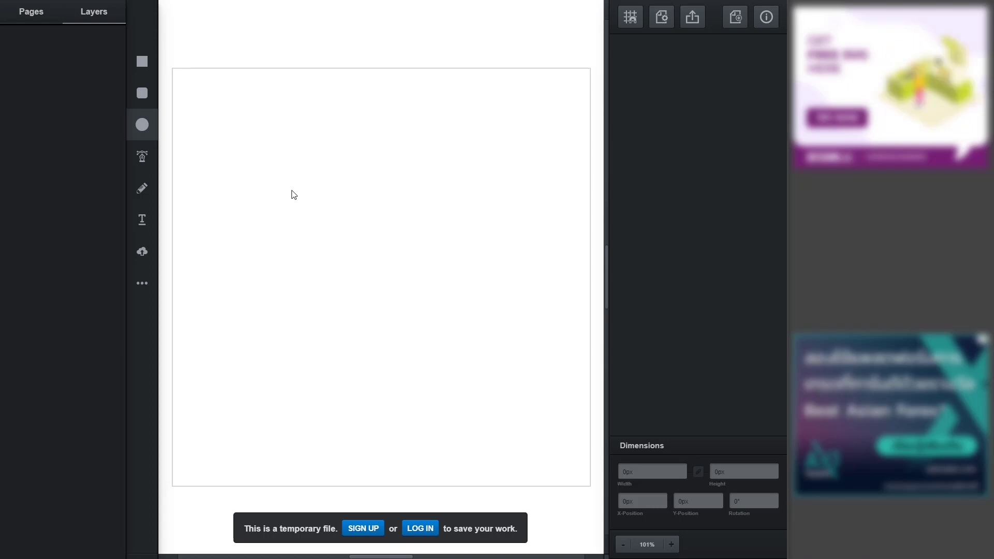
Draw a circle about 261 px wide near the canvas centre and a smaller one about 85 px wide overlapping its upper left
{"action": "mouse_move", "coordinate": [278, 176]}
{"action": "left_mouse_down"}
{"action": "mouse_move", "coordinate": [340, 189]}
{"action": "mouse_move", "coordinate": [318, 351]}
{"action": "mouse_move", "coordinate": [391, 291]}
{"action": "mouse_move", "coordinate": [342, 258]}
{"action": "mouse_move", "coordinate": [468, 349]}
{"action": "mouse_move", "coordinate": [400, 302]}
{"action": "mouse_move", "coordinate": [450, 333]}
{"action": "left_mouse_up"}
{"action": "mouse_move", "coordinate": [376, 268]}
{"action": "left_mouse_down"}
{"action": "mouse_move", "coordinate": [393, 299]}
{"action": "mouse_move", "coordinate": [390, 257]}
{"action": "left_mouse_up"}
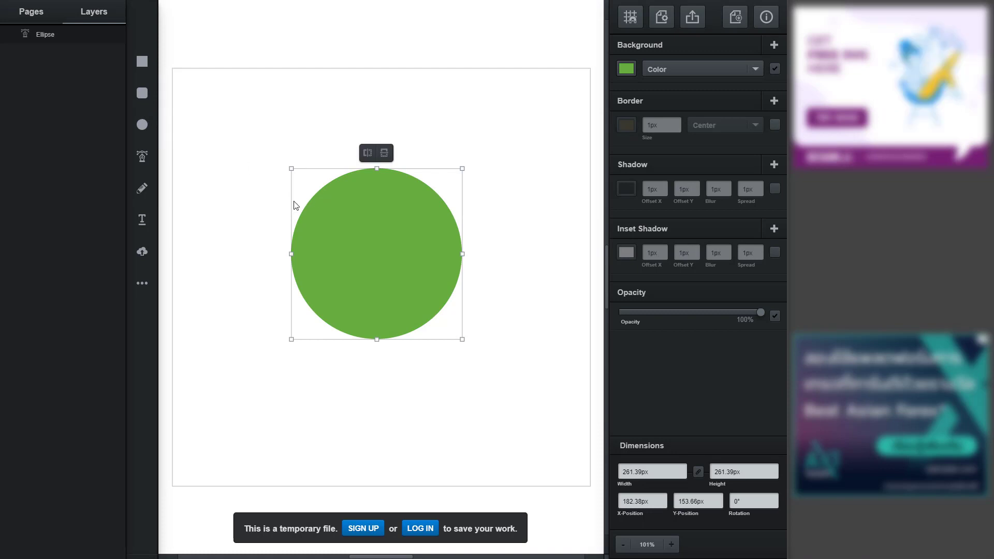
{"action": "left_click", "coordinate": [142, 124]}
{"action": "left_click_drag", "start_coordinate": [292, 162], "coordinate": [347, 214]}
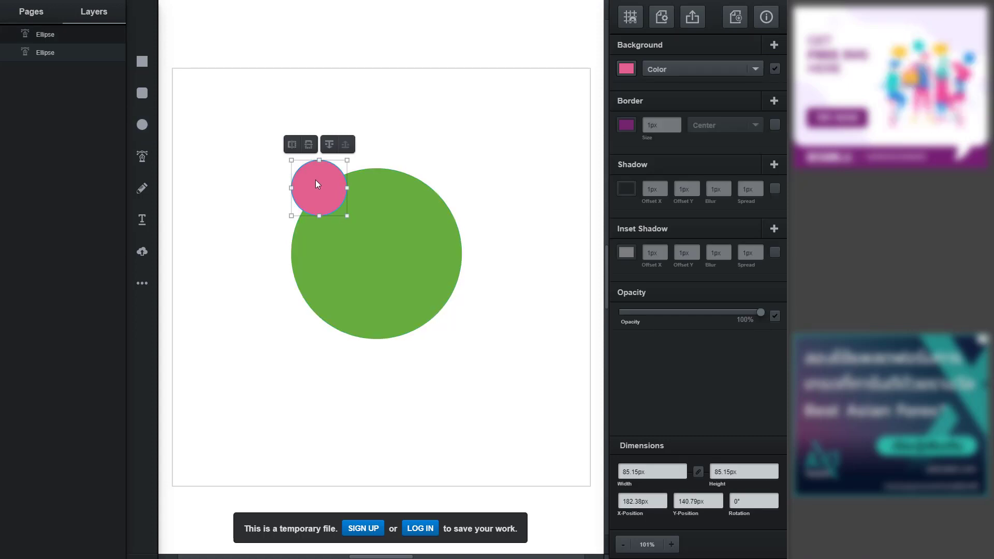
Duplicate the small circle onto the large circle's upper right and adjust the pair so the two ears sit symmetrically
{"action": "key", "text": "ctrl+c"}
{"action": "key", "text": "ctrl+v"}
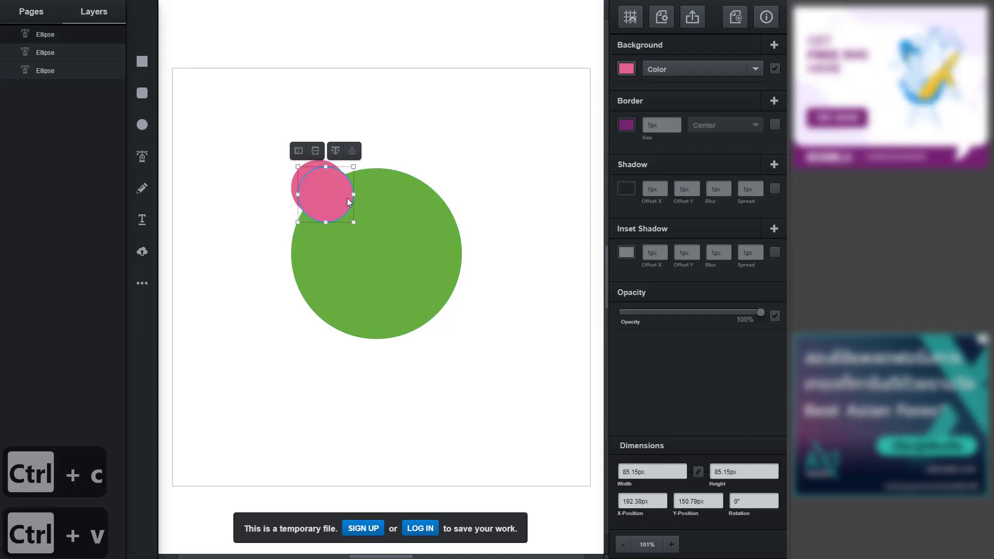
{"action": "left_click_drag", "start_coordinate": [347, 197], "coordinate": [452, 192]}
{"action": "left_click", "coordinate": [316, 187], "text": "shift"}
Select all three circles and combine them into one bear-head shape with Unite/Add
{"action": "left_click_drag", "start_coordinate": [510, 131], "coordinate": [233, 386]}
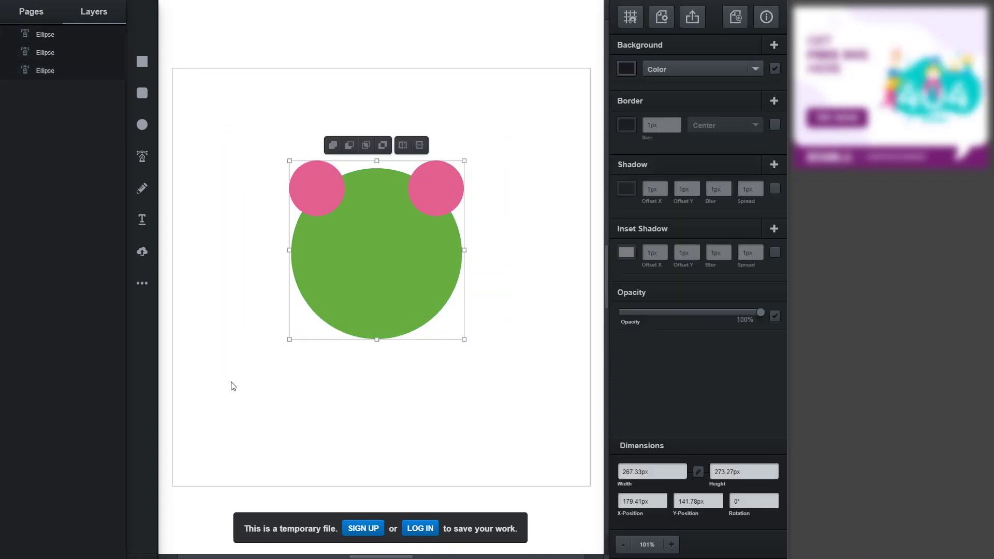
{"action": "left_click", "coordinate": [382, 145]}
{"action": "left_click", "coordinate": [366, 145]}
{"action": "left_click", "coordinate": [350, 145]}
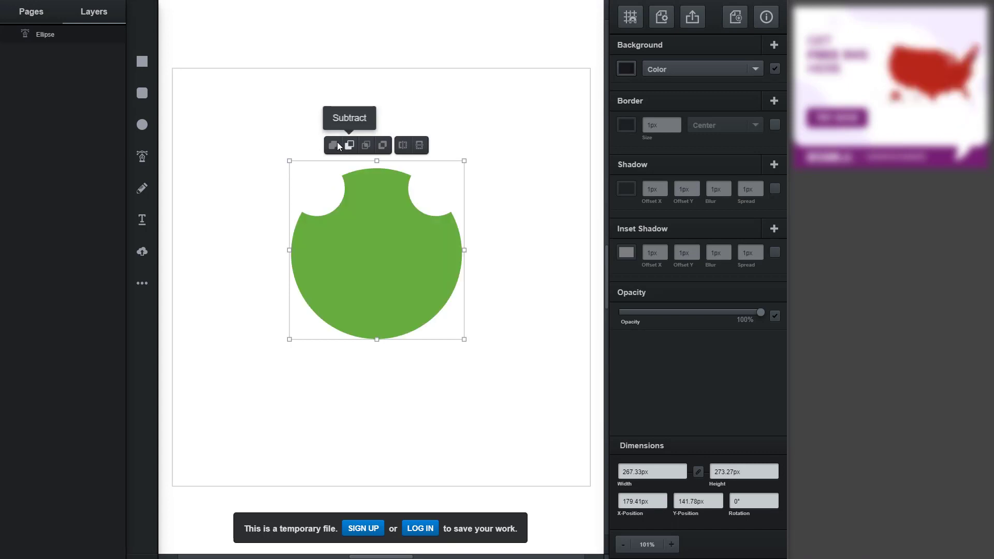
{"action": "left_click", "coordinate": [335, 144]}
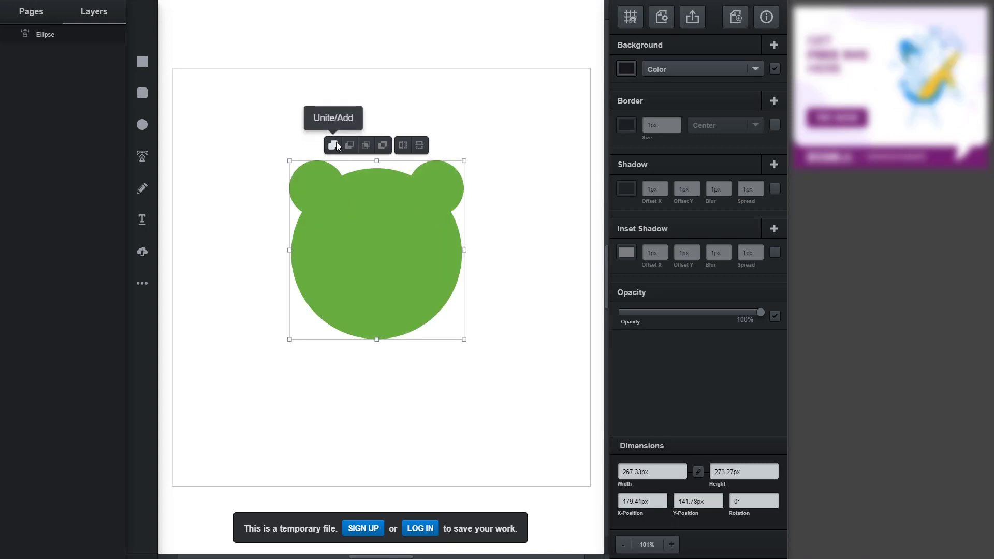
Fill the bear-head shape with brown #ae7a41 and give it a black border
{"action": "left_click", "coordinate": [628, 69]}
{"action": "left_click", "coordinate": [598, 24]}
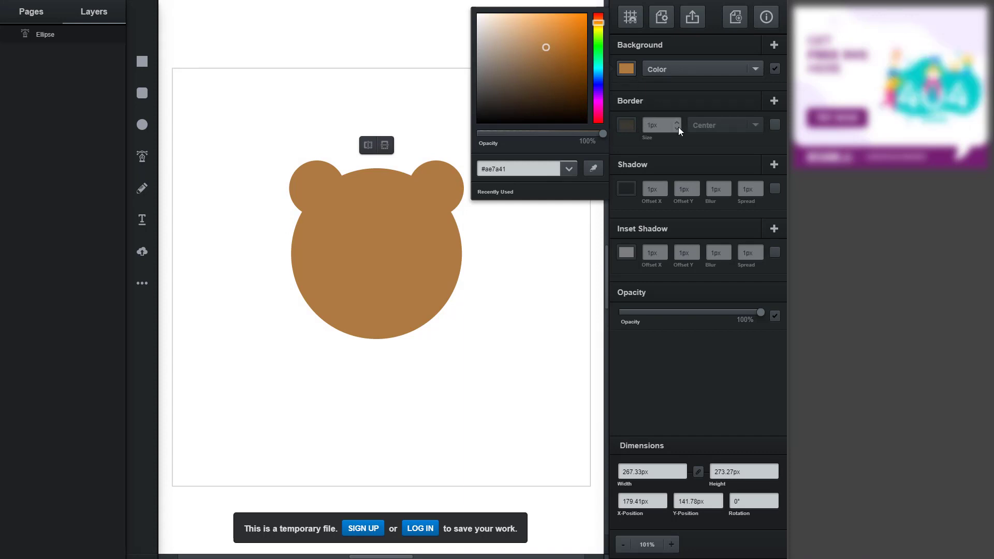
{"action": "left_click", "coordinate": [628, 125]}
{"action": "mouse_move", "coordinate": [523, 121]}
{"action": "left_mouse_down"}
{"action": "mouse_move", "coordinate": [487, 125]}
{"action": "mouse_move", "coordinate": [472, 159]}
{"action": "left_mouse_up"}
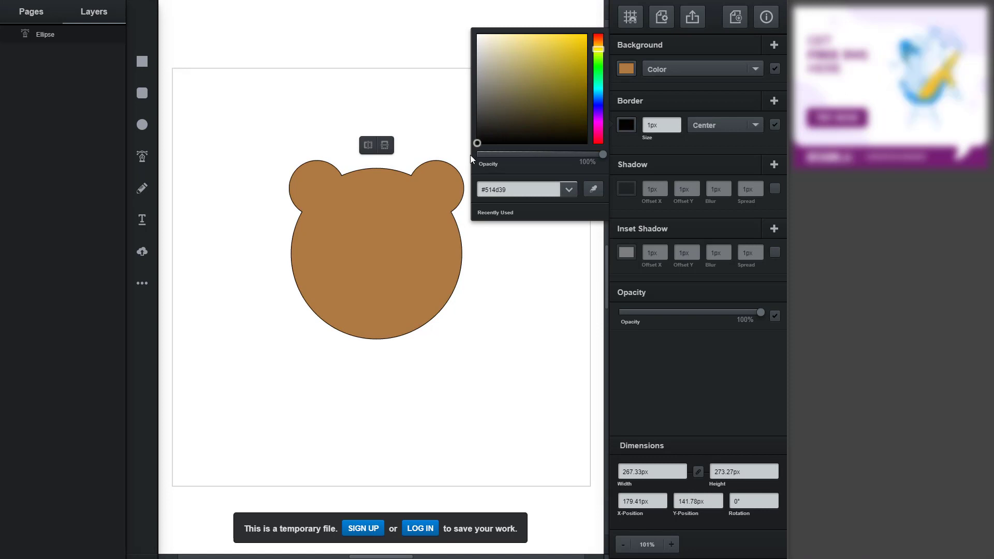
Set the bear head's border size to 10px
{"action": "left_click", "coordinate": [678, 123]}
{"action": "left_click", "coordinate": [678, 123]}
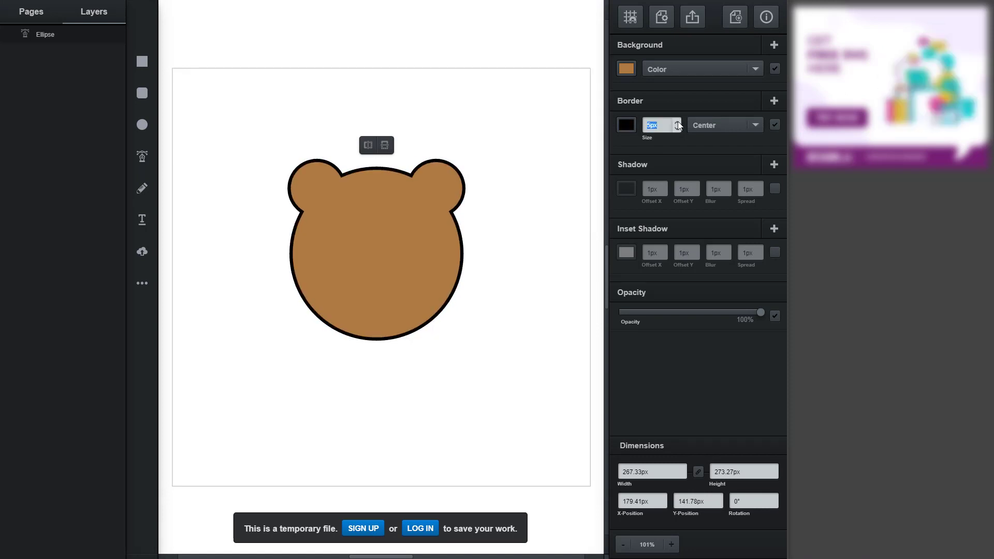
{"action": "left_click", "coordinate": [678, 122]}
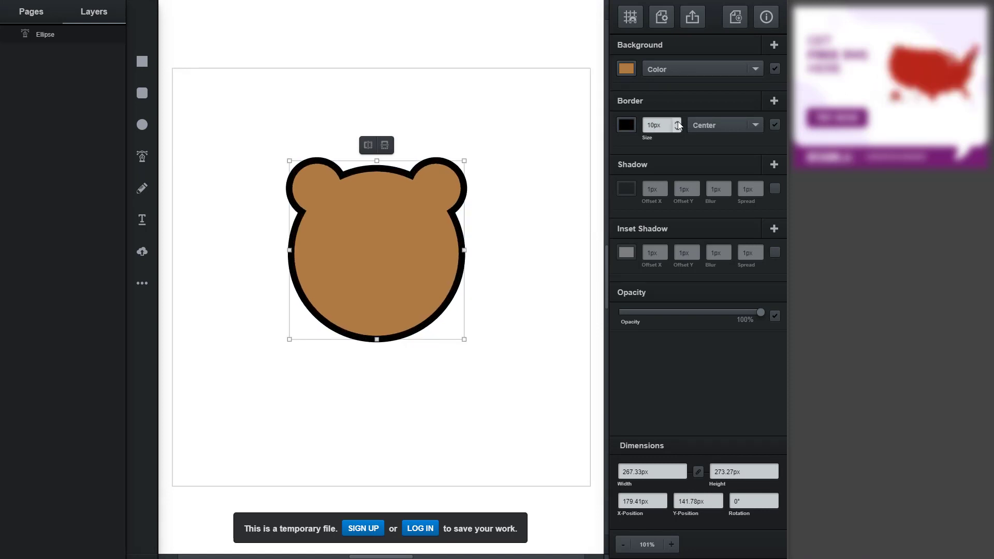
{"action": "left_click", "coordinate": [678, 122]}
{"action": "left_click", "coordinate": [678, 122]}
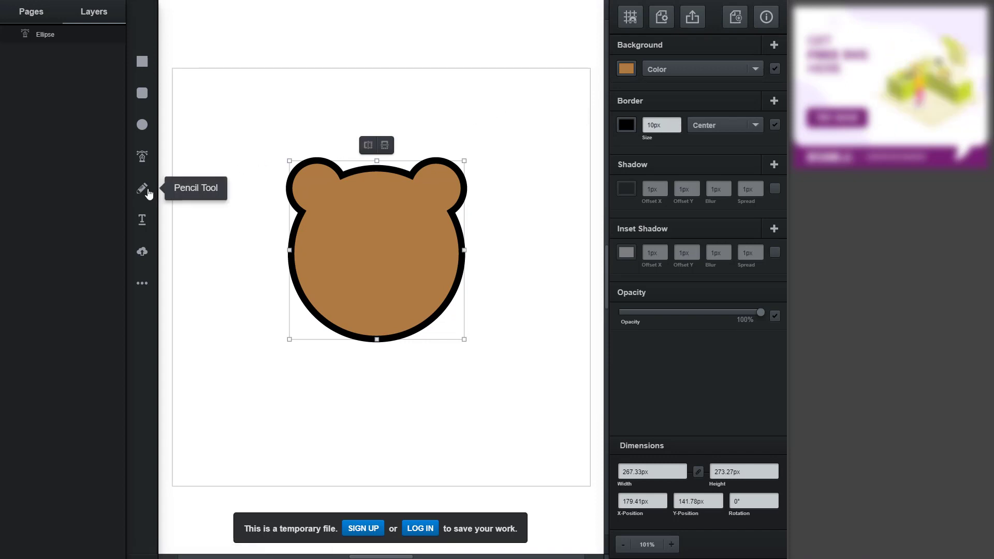
{"action": "left_click", "coordinate": [141, 126]}
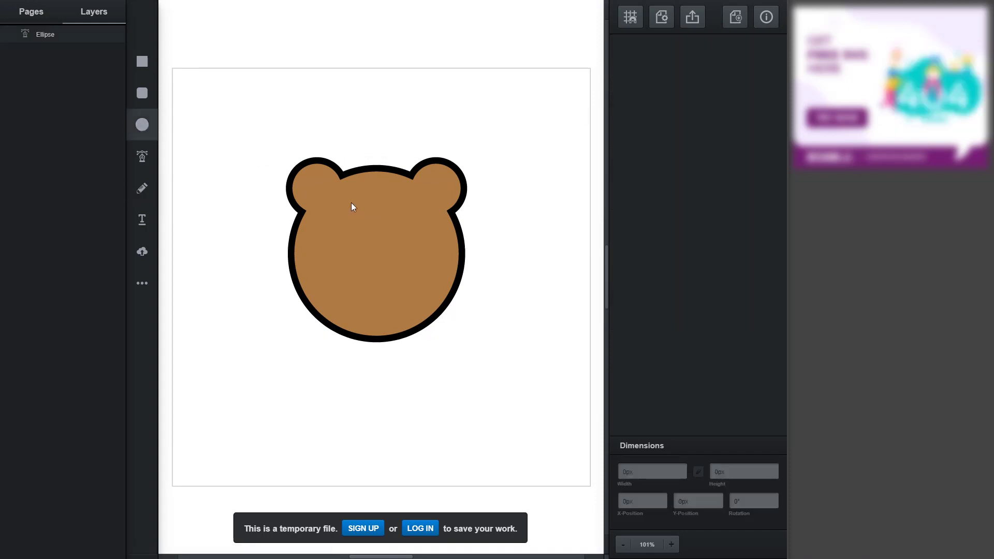
{"action": "mouse_move", "coordinate": [336, 211]}
{"action": "left_mouse_down"}
{"action": "mouse_move", "coordinate": [386, 248]}
{"action": "mouse_move", "coordinate": [362, 239]}
{"action": "mouse_move", "coordinate": [347, 215]}
{"action": "left_mouse_up"}
{"action": "key", "text": "ctrl+z"}
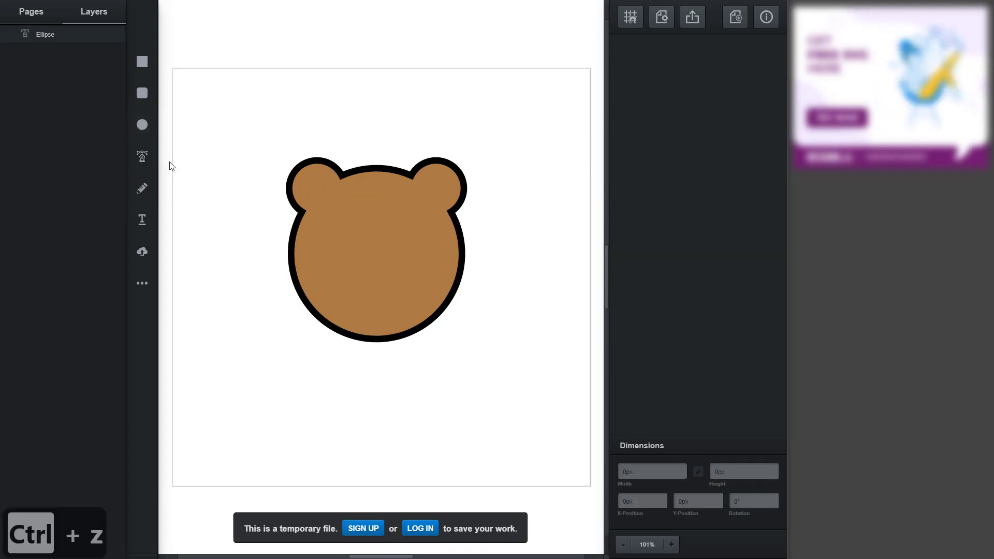
Draw a circle about 55 px wide above the left ear and fill it with white
{"action": "left_click", "coordinate": [143, 129]}
{"action": "mouse_move", "coordinate": [260, 108]}
{"action": "left_mouse_down"}
{"action": "mouse_move", "coordinate": [302, 142]}
{"action": "mouse_move", "coordinate": [293, 142]}
{"action": "left_mouse_up"}
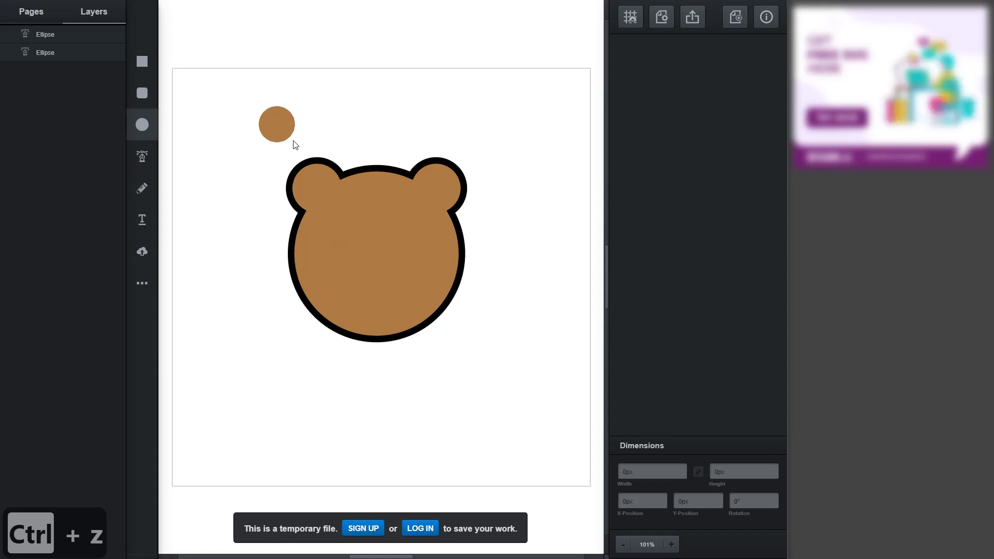
{"action": "left_click", "coordinate": [627, 68]}
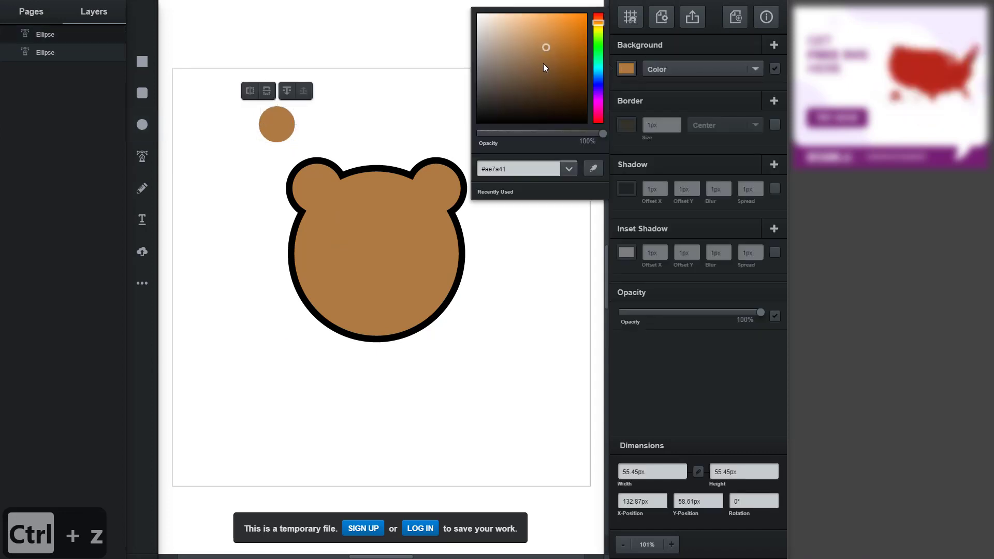
{"action": "left_click_drag", "start_coordinate": [543, 63], "coordinate": [446, 4]}
Give the white circle a black #000000 border with a size of 9px
{"action": "left_click", "coordinate": [628, 126]}
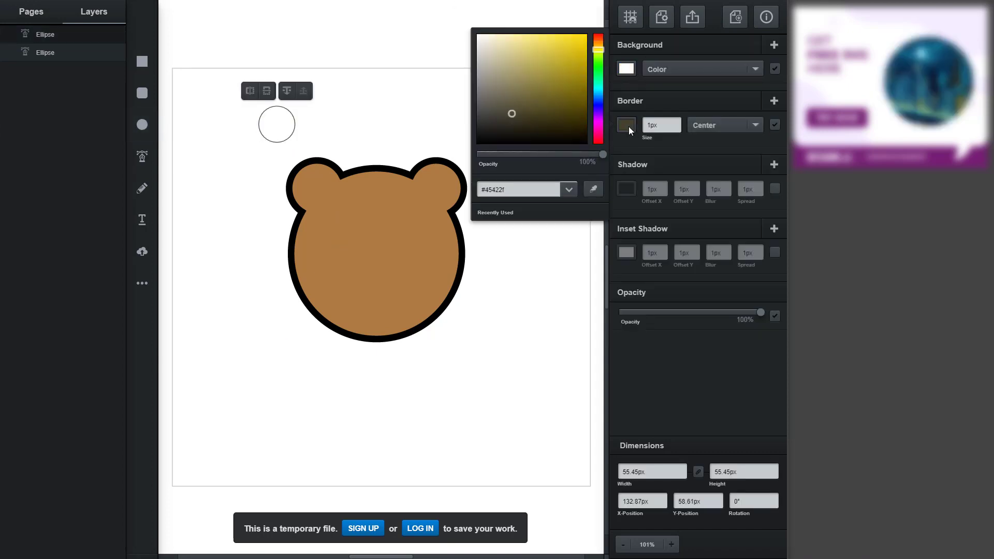
{"action": "left_click_drag", "start_coordinate": [530, 104], "coordinate": [475, 144]}
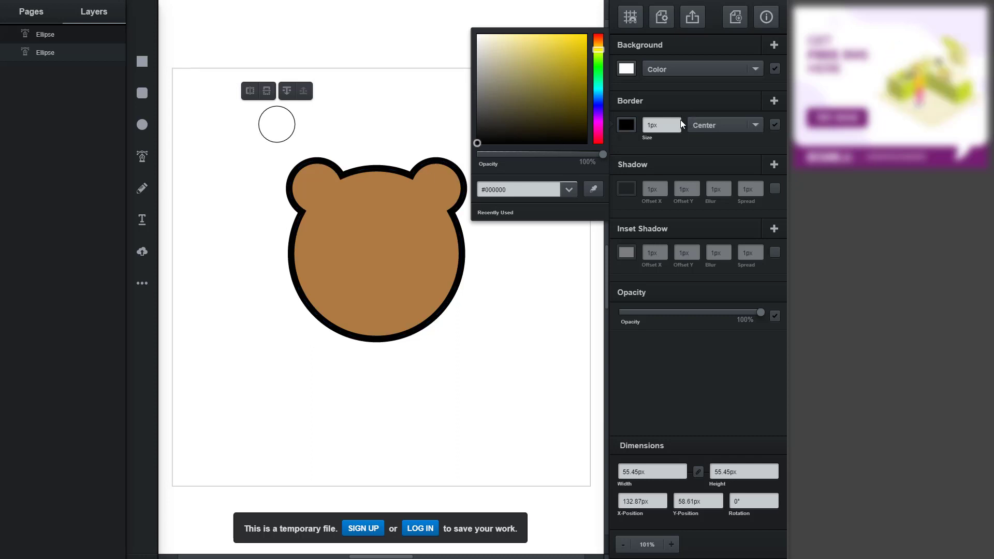
{"action": "left_click", "coordinate": [678, 122]}
{"action": "left_click", "coordinate": [678, 121]}
{"action": "left_click", "coordinate": [678, 121]}
{"action": "left_click", "coordinate": [679, 121]}
{"action": "left_click", "coordinate": [679, 121]}
{"action": "left_click", "coordinate": [679, 121]}
{"action": "left_click", "coordinate": [678, 122]}
{"action": "left_click", "coordinate": [678, 121]}
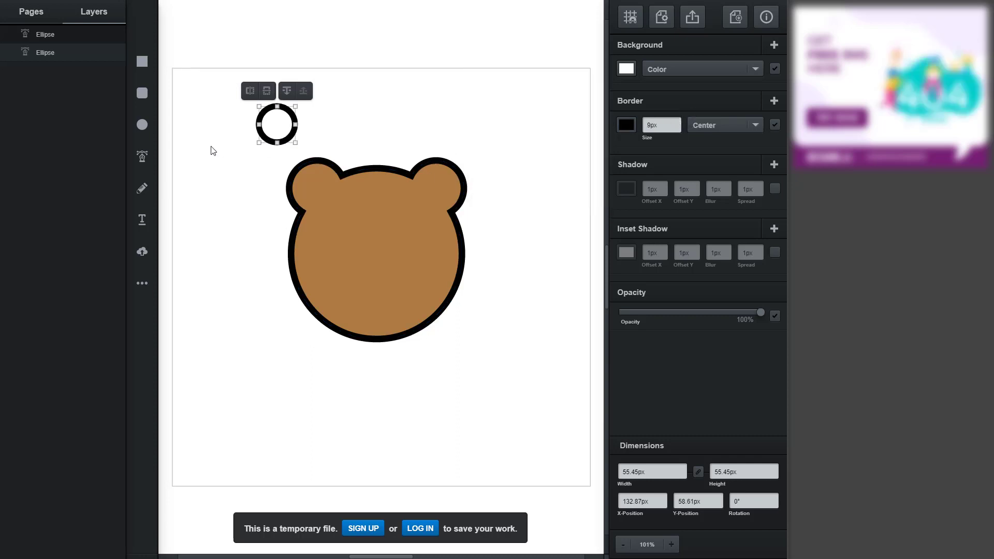
Move the black-bordered white circle to the empty area left of the bear head and duplicate it
{"action": "left_click_drag", "start_coordinate": [287, 118], "coordinate": [258, 235]}
{"action": "key", "text": "ctrl+c"}
{"action": "key", "text": "ctrl+v"}
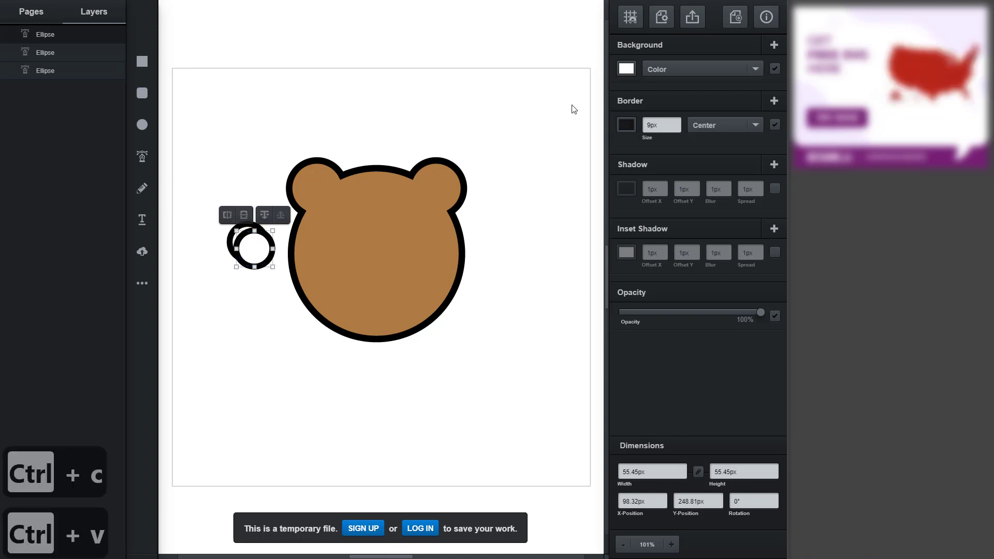
Fill the duplicated circle with black #000000 and set its border size to 0px
{"action": "left_click", "coordinate": [627, 69]}
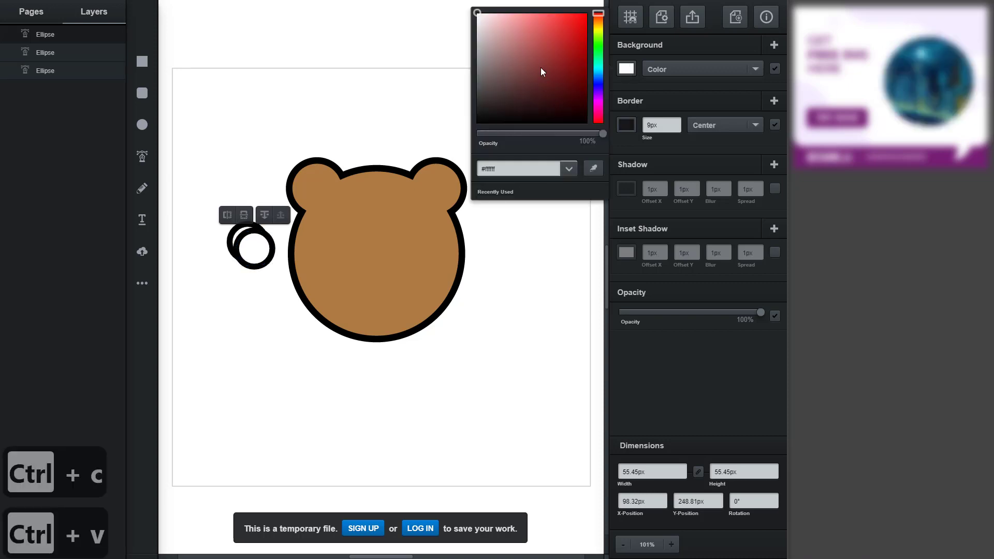
{"action": "left_click_drag", "start_coordinate": [541, 71], "coordinate": [444, 160]}
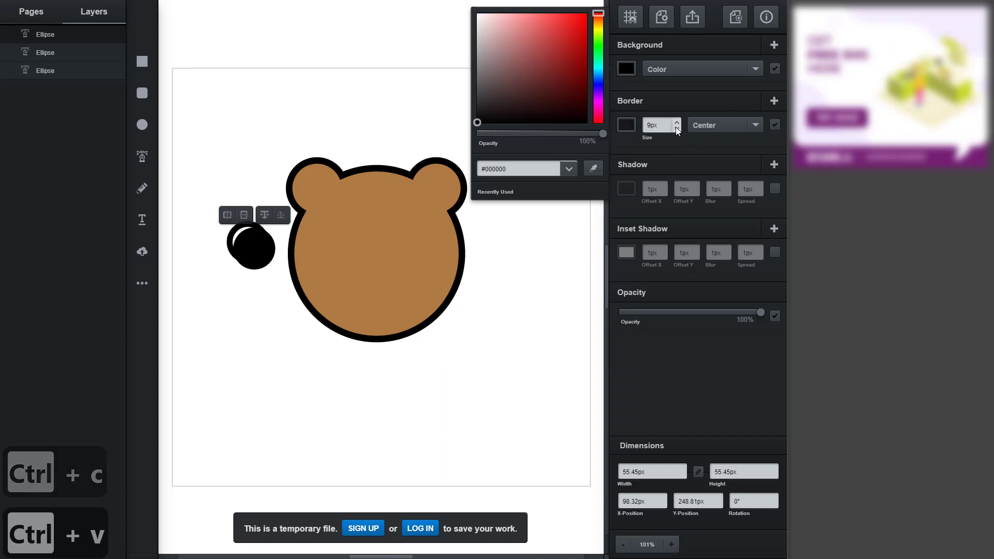
{"action": "left_click", "coordinate": [675, 127]}
{"action": "left_click", "coordinate": [676, 128]}
{"action": "left_click", "coordinate": [676, 128]}
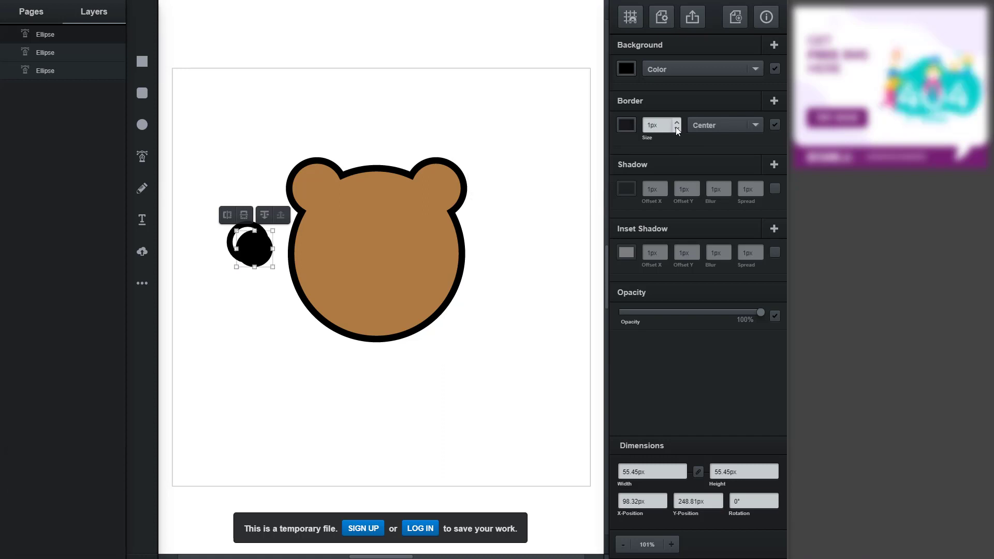
{"action": "left_click", "coordinate": [676, 127]}
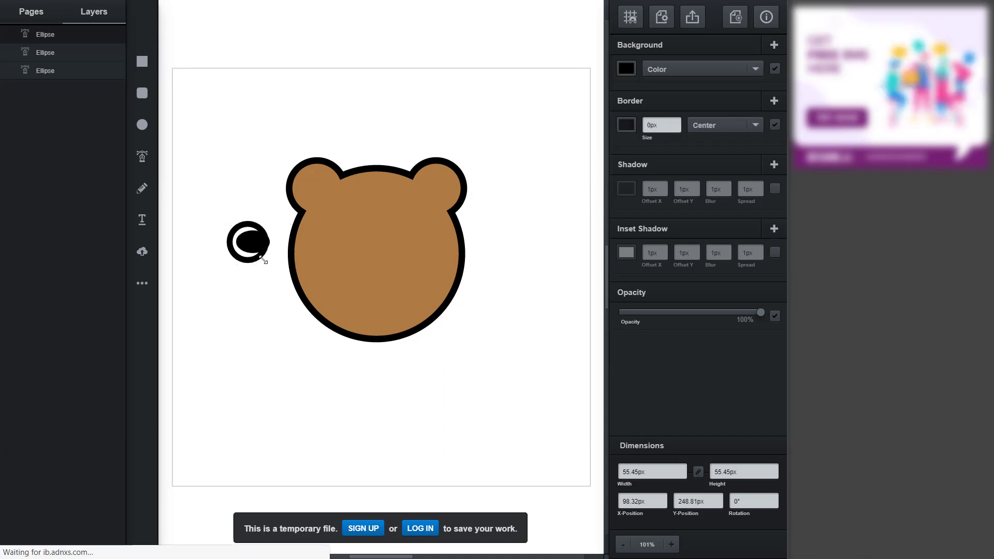
Shrink the black circle to a pupil about 26 px wide inside the white circle and group the two
{"action": "left_click_drag", "start_coordinate": [264, 260], "coordinate": [247, 243]}
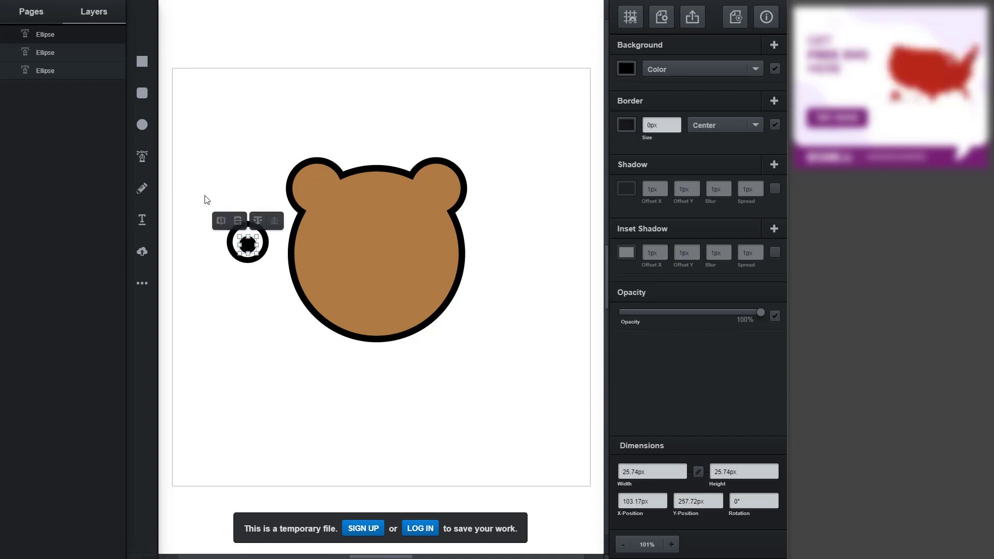
{"action": "left_click_drag", "start_coordinate": [197, 174], "coordinate": [281, 285]}
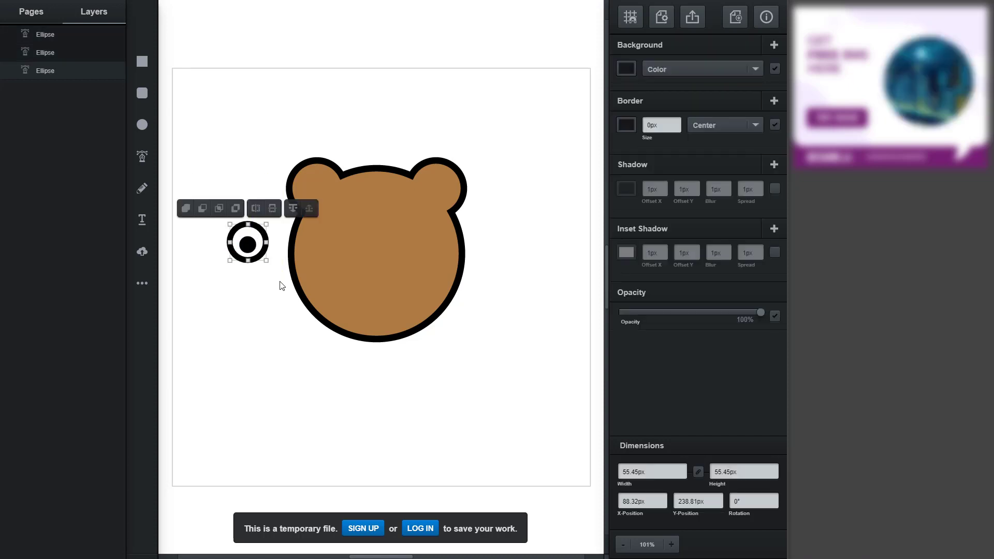
{"action": "key", "text": "ctrl+g"}
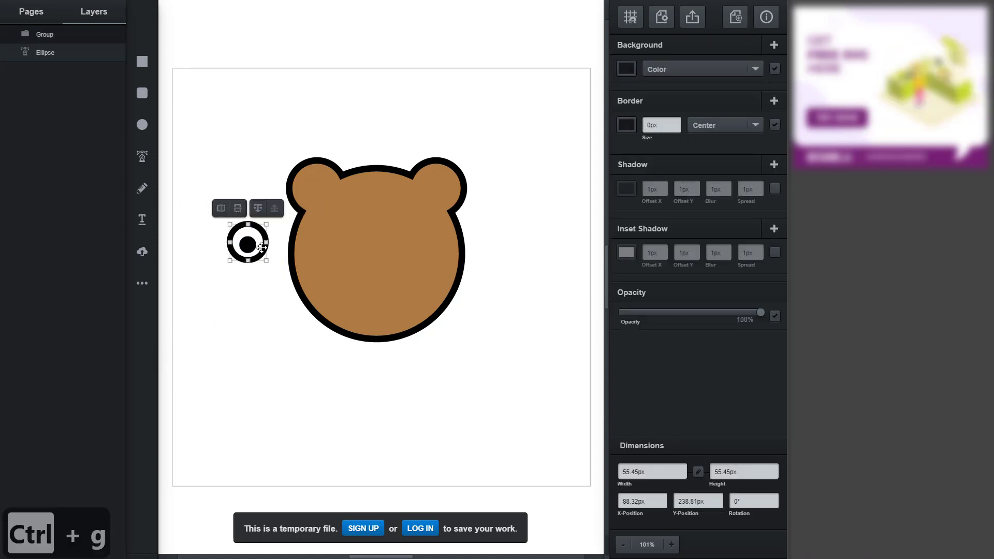
Place the eye group on the left of the bear's face and a duplicate level with it on the right, centring the pair
{"action": "left_click_drag", "start_coordinate": [247, 243], "coordinate": [337, 232]}
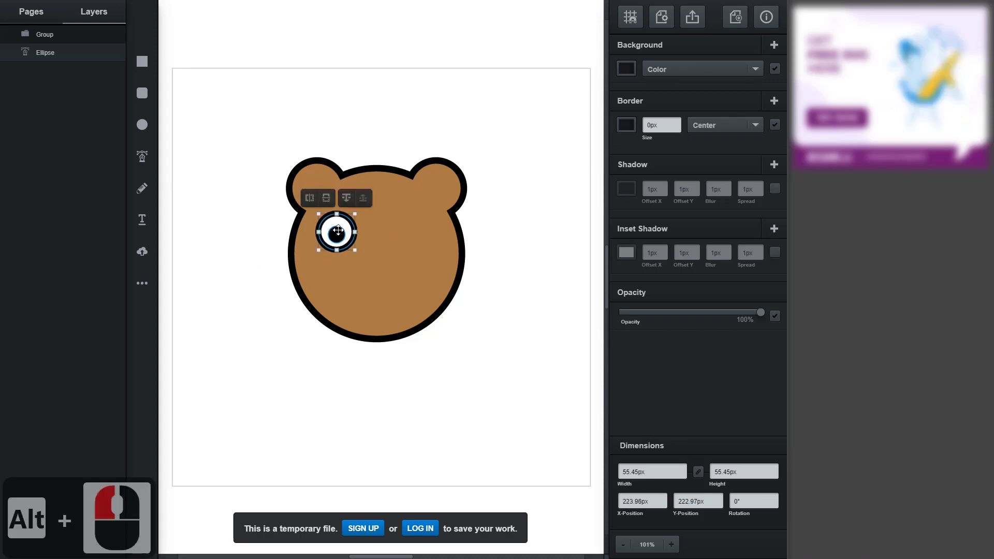
{"action": "key", "text": "ctrl+c"}
{"action": "key", "text": "ctrl+v"}
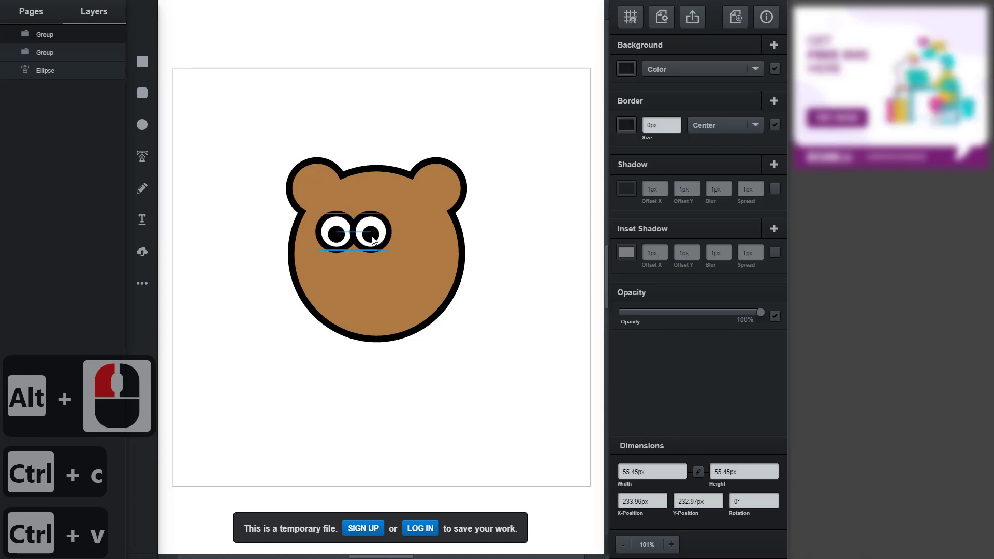
{"action": "left_click_drag", "start_coordinate": [372, 238], "coordinate": [414, 248]}
{"action": "left_click", "coordinate": [336, 235], "text": "shift"}
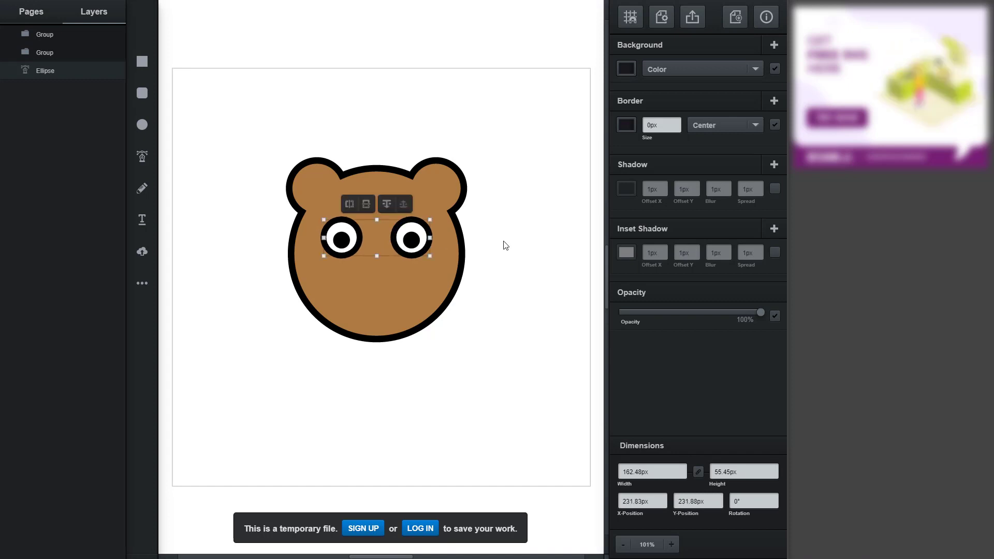
{"action": "left_click", "coordinate": [506, 246]}
Draw a black circle about 159 px wide at the head's lower left and a rectangle about 244 by 209 px covering all but its bottom
{"action": "left_click", "coordinate": [142, 124]}
{"action": "left_click_drag", "start_coordinate": [251, 331], "coordinate": [307, 371]}
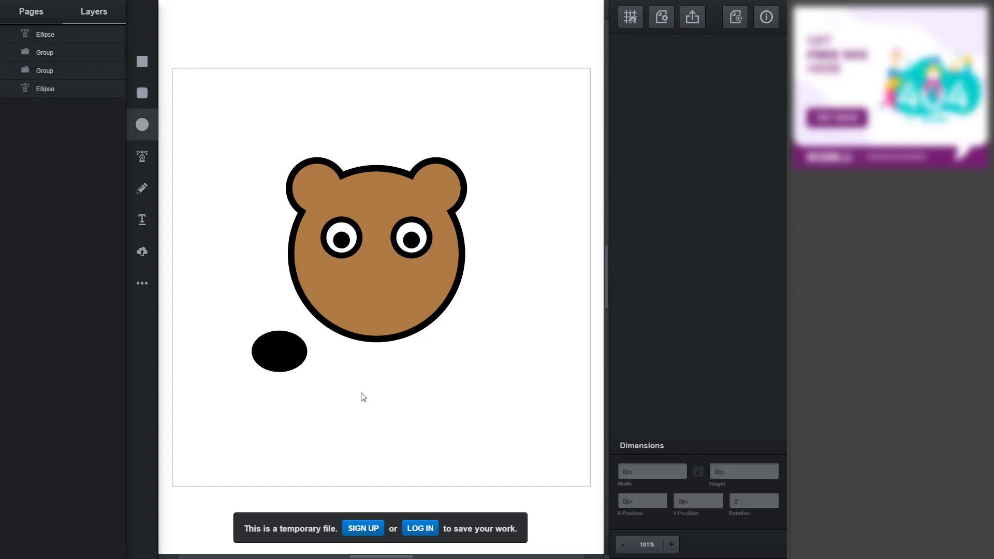
{"action": "left_click_drag", "start_coordinate": [364, 397], "coordinate": [344, 438]}
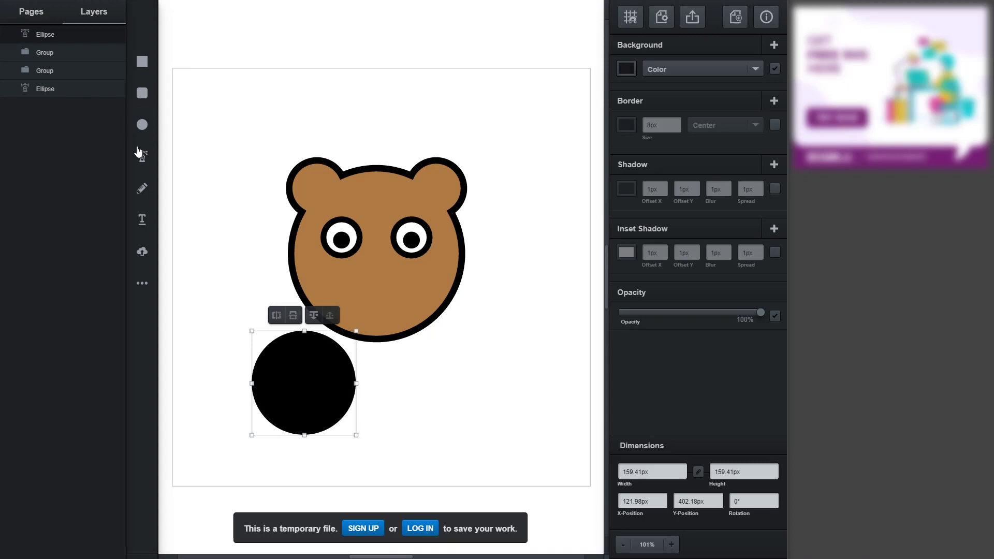
{"action": "left_click", "coordinate": [144, 66]}
{"action": "left_click_drag", "start_coordinate": [231, 414], "coordinate": [390, 278]}
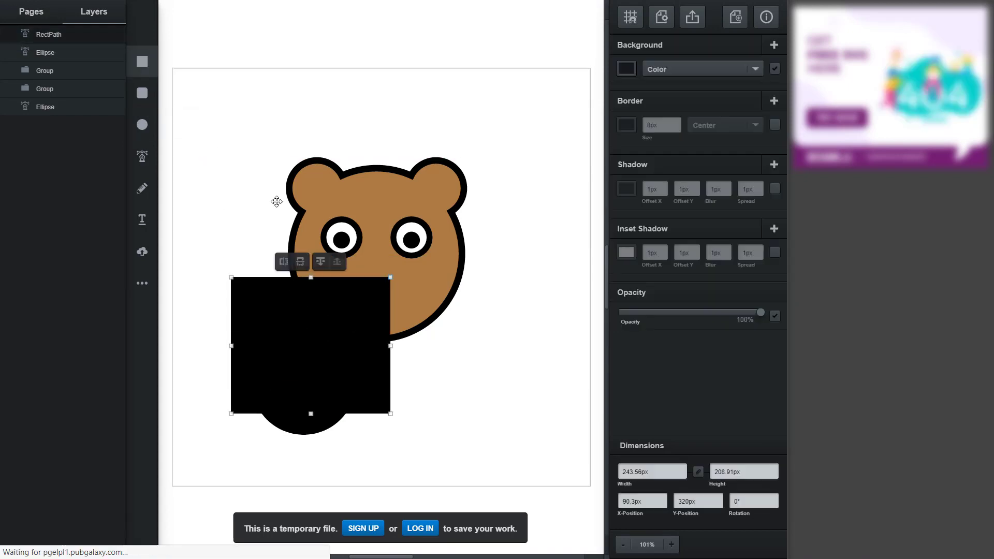
Subtract the rectangle from the black circle so only the bottom segment is left as a mouth shape
{"action": "left_click", "coordinate": [306, 419], "text": "shift"}
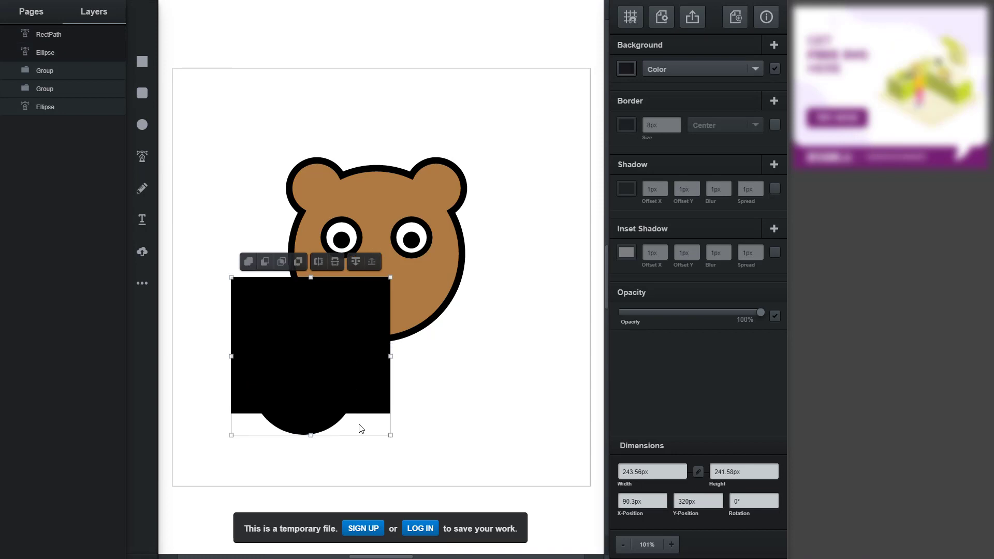
{"action": "left_click", "coordinate": [298, 262]}
{"action": "left_click", "coordinate": [282, 262]}
{"action": "left_click", "coordinate": [265, 262]}
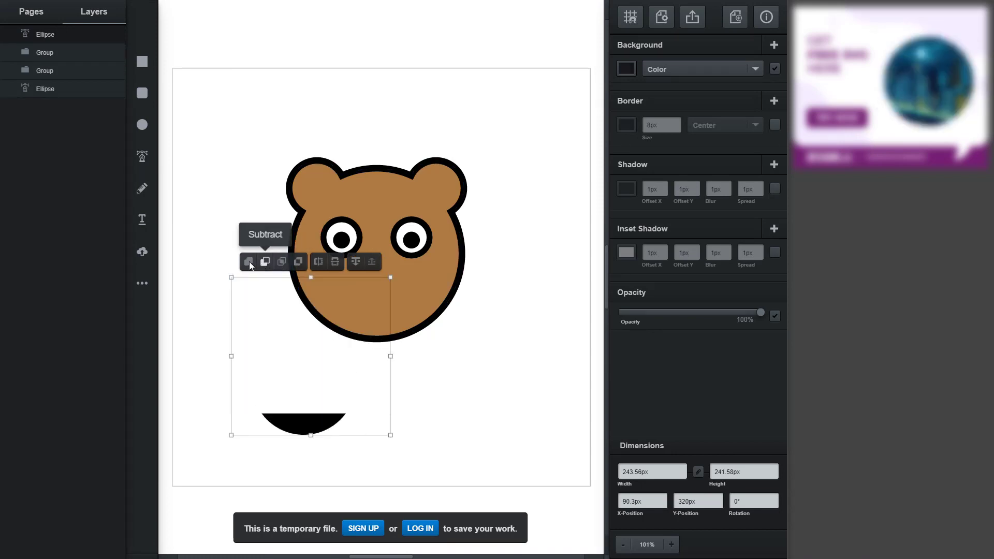
{"action": "left_click", "coordinate": [250, 262]}
{"action": "left_click", "coordinate": [264, 263]}
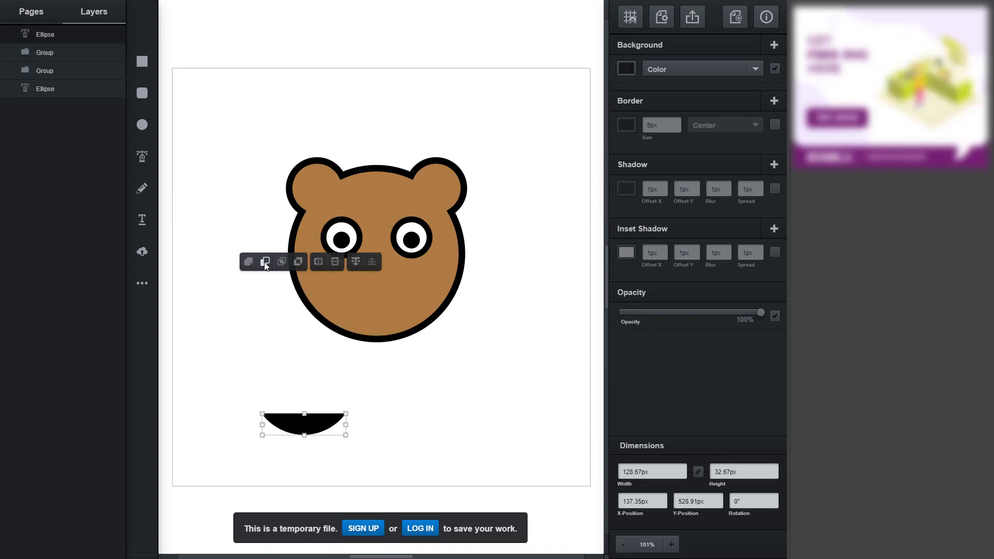
Centre the mouth shape on the lower part of the bear's face and place a black ellipse overlapping its bottom
{"action": "left_click", "coordinate": [324, 418]}
{"action": "left_click_drag", "start_coordinate": [331, 420], "coordinate": [395, 303]}
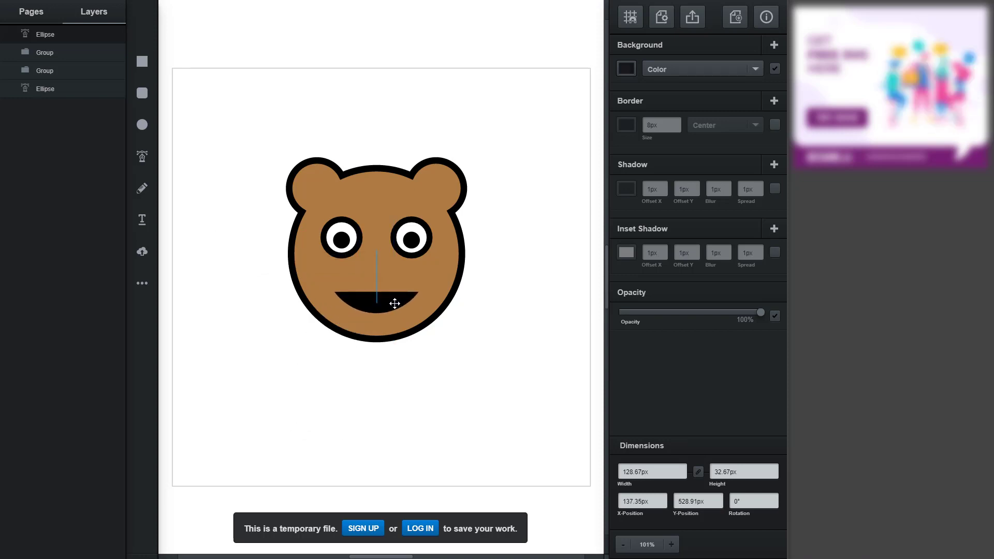
{"action": "left_click", "coordinate": [142, 124]}
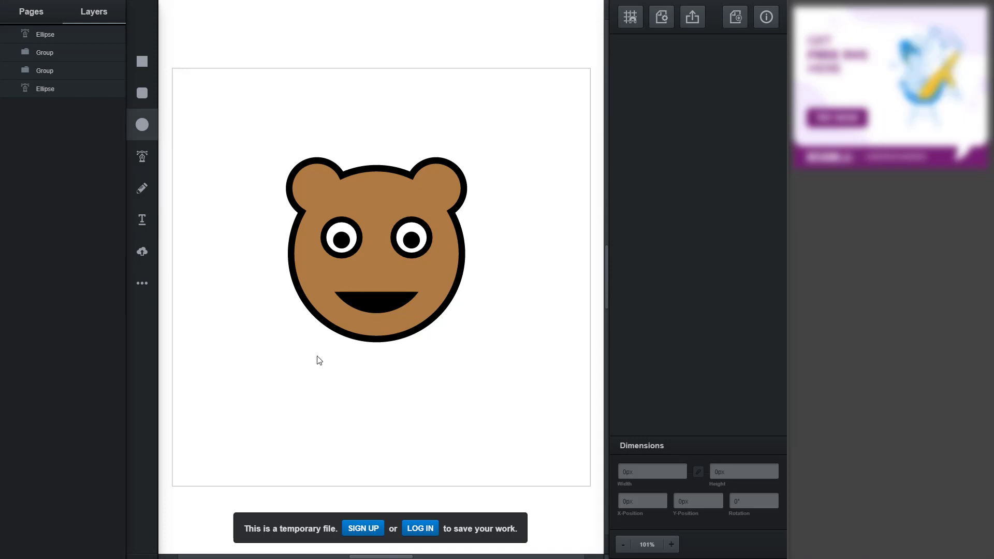
{"action": "left_click_drag", "start_coordinate": [322, 366], "coordinate": [387, 321]}
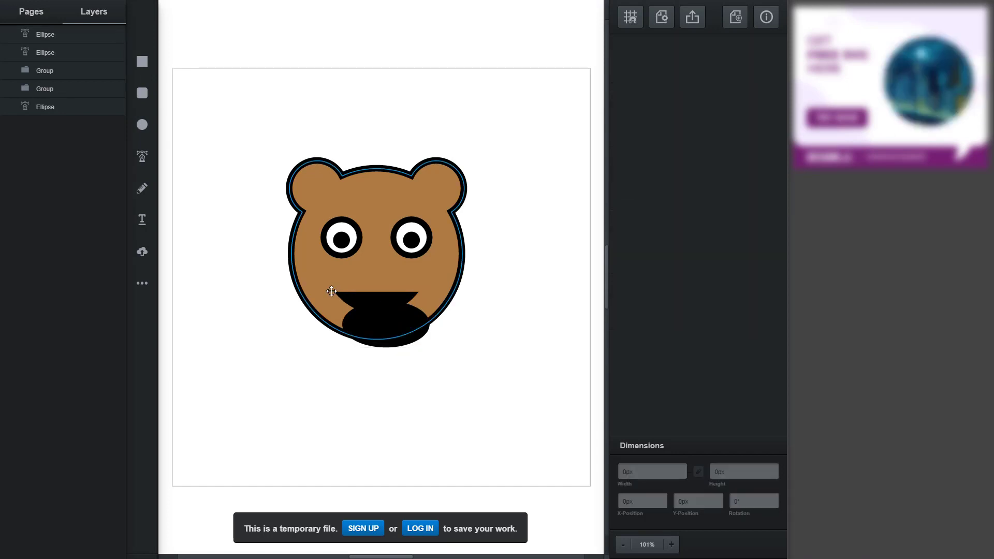
Duplicate the mouth in place and intersect the copy with the black ellipse to make a tongue shape
{"action": "left_click", "coordinate": [348, 294]}
{"action": "key", "text": "ctrl+c"}
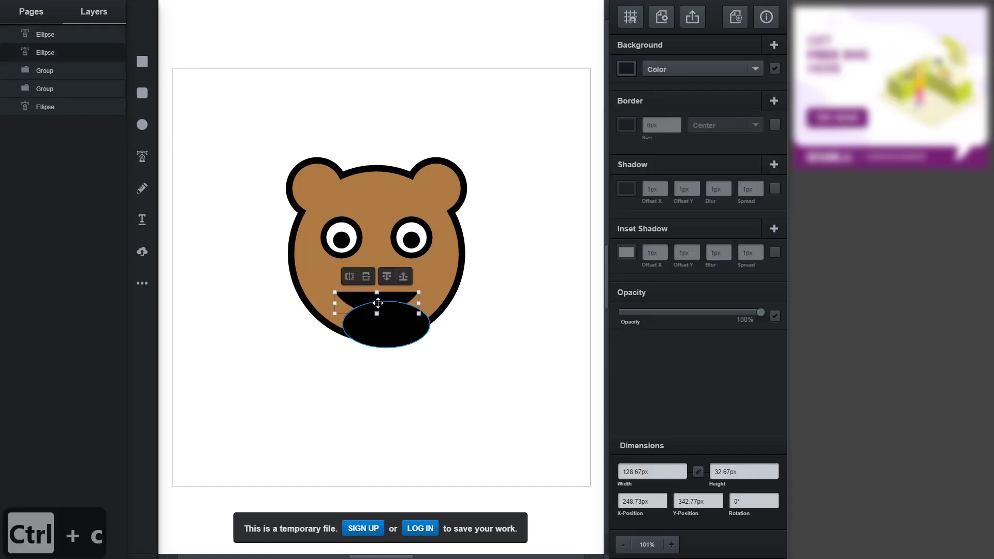
{"action": "key", "text": "ctrl+v"}
{"action": "left_click_drag", "start_coordinate": [415, 301], "coordinate": [406, 296]}
{"action": "left_click", "coordinate": [404, 332], "text": "shift"}
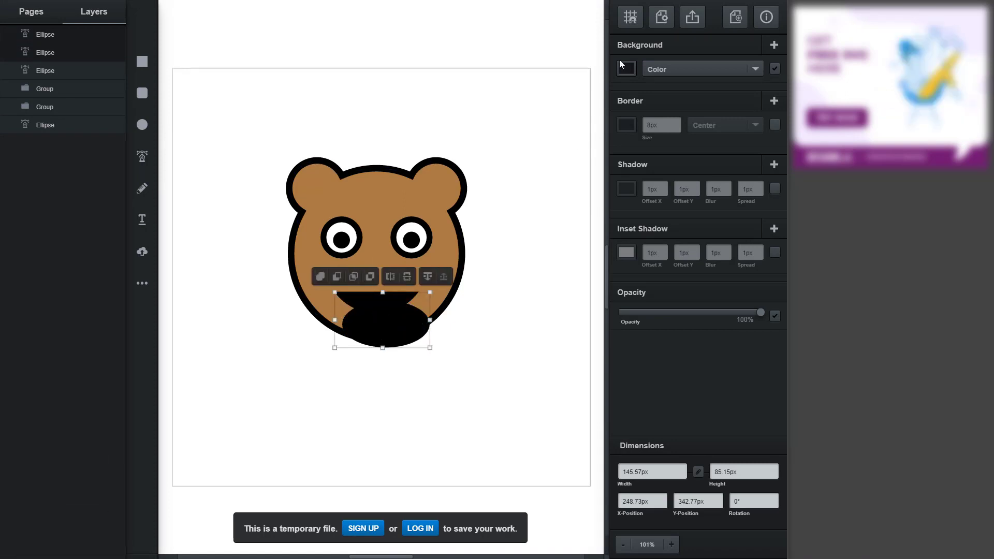
{"action": "left_click", "coordinate": [371, 276]}
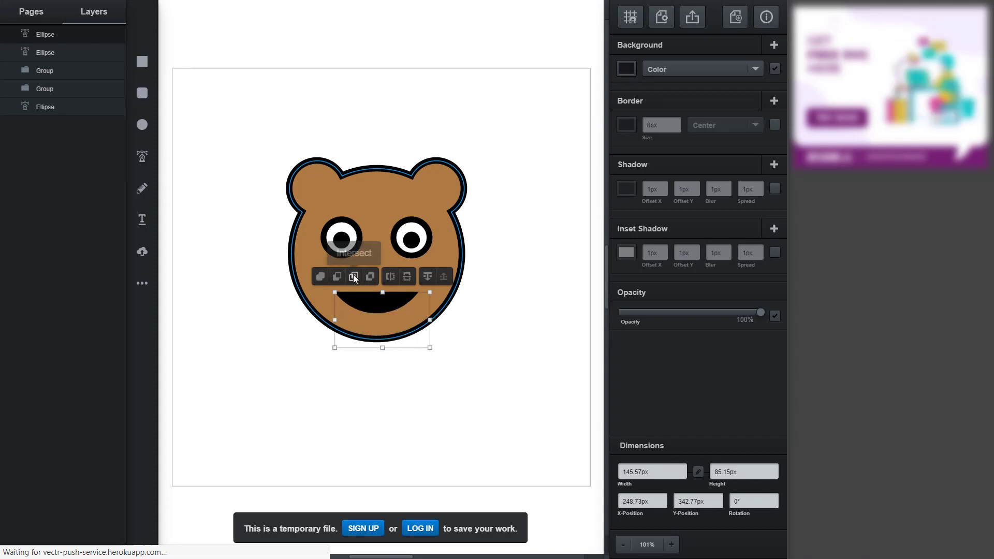
{"action": "left_click", "coordinate": [354, 278]}
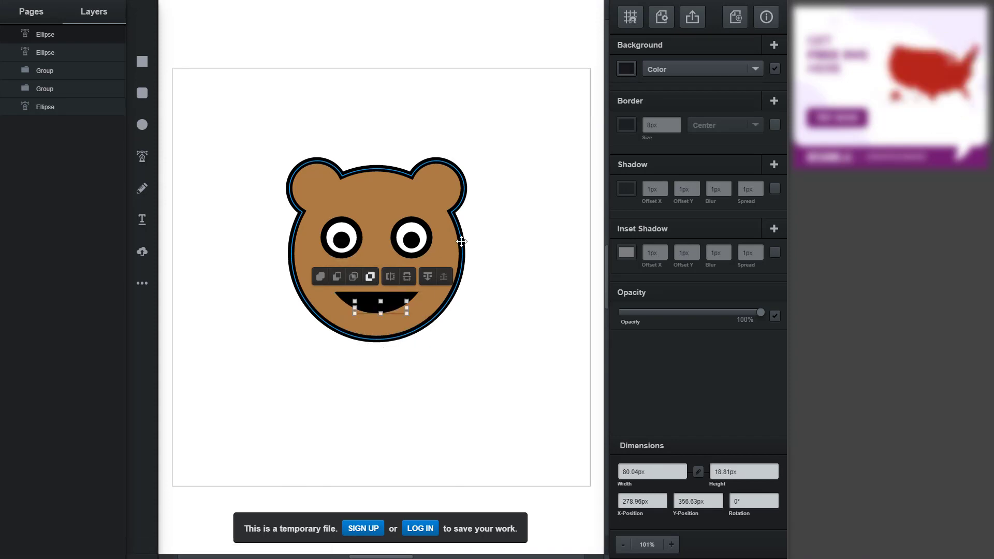
Fill the tongue shape with dark red
{"action": "left_click", "coordinate": [626, 68]}
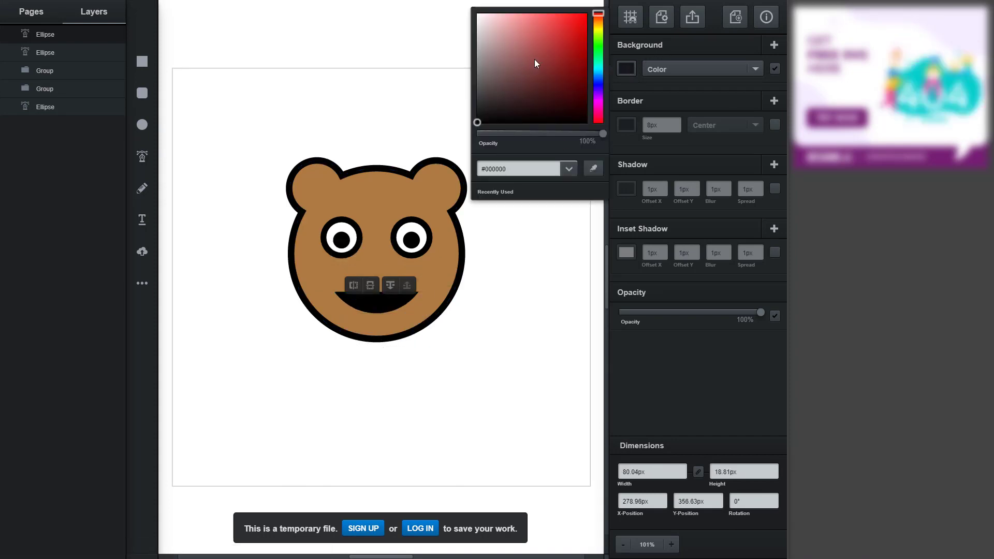
{"action": "left_click", "coordinate": [542, 28]}
{"action": "left_click", "coordinate": [573, 61]}
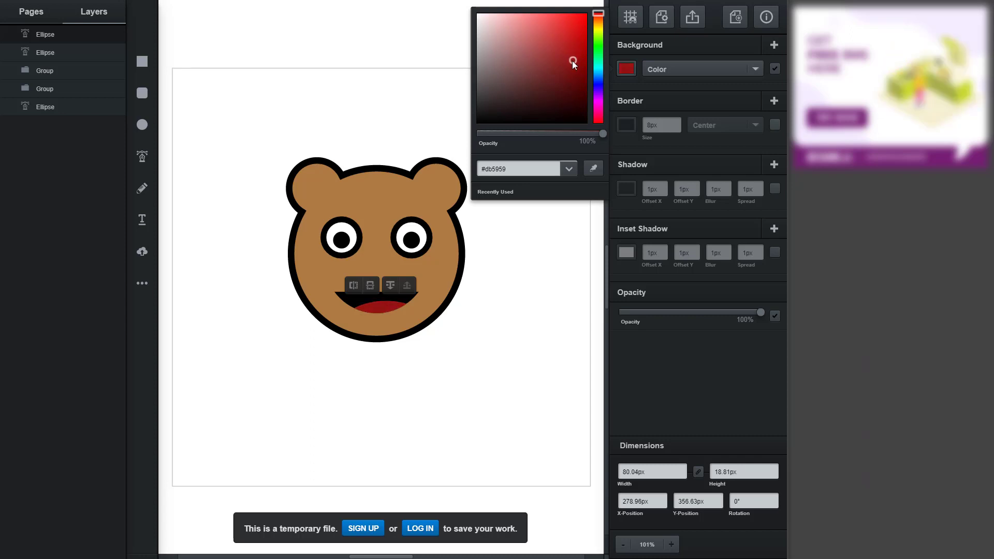
{"action": "left_click", "coordinate": [468, 343]}
{"action": "left_click", "coordinate": [466, 342]}
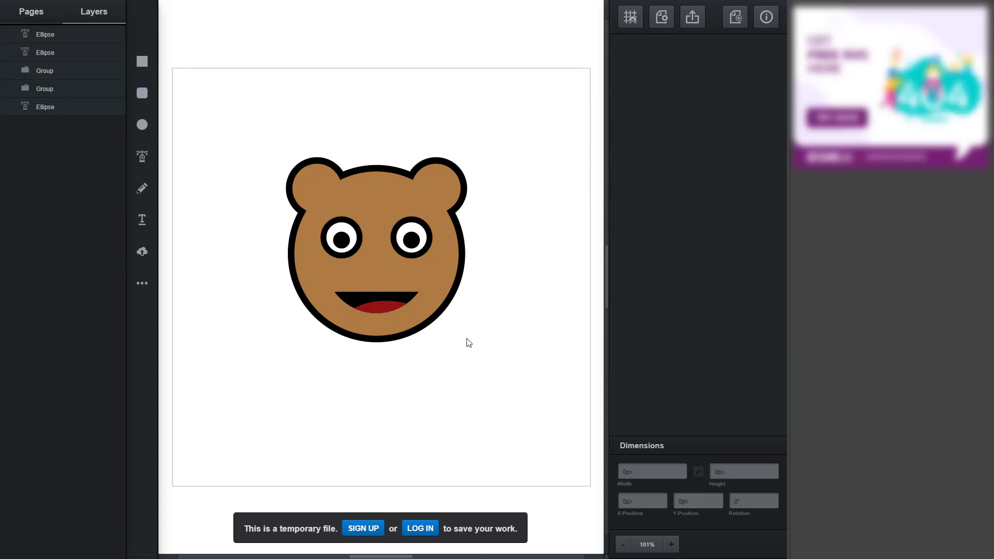
Draw a nose circle about 45 px wide between the eyes and mouth, filled with a darker shade of the head's brown, #80592e
{"action": "left_click", "coordinate": [142, 125]}
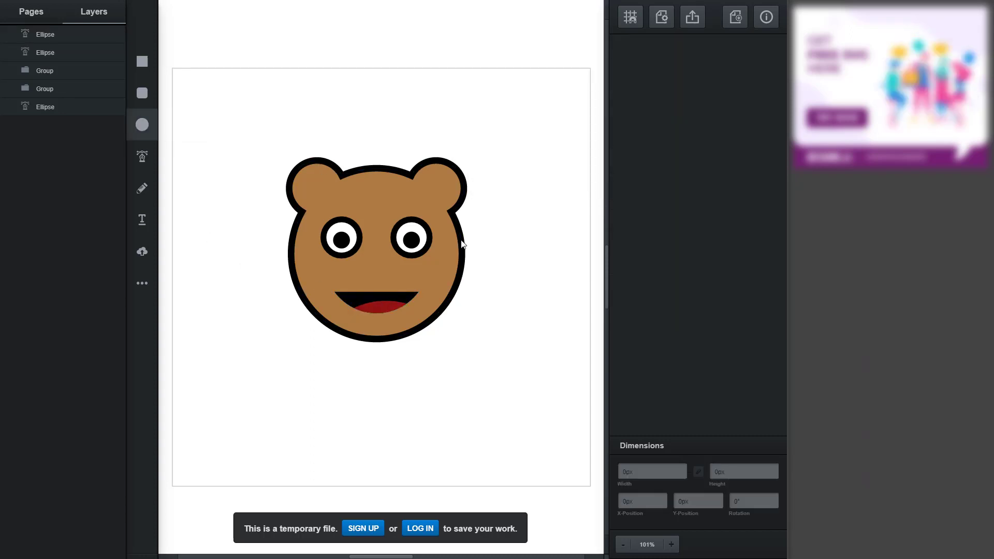
{"action": "left_click_drag", "start_coordinate": [367, 251], "coordinate": [395, 279]}
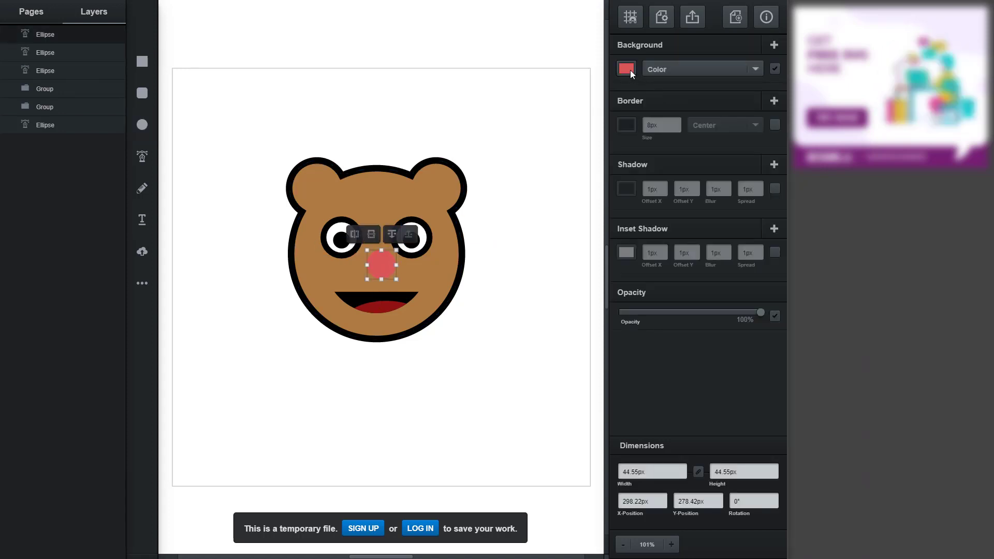
{"action": "left_click", "coordinate": [631, 70]}
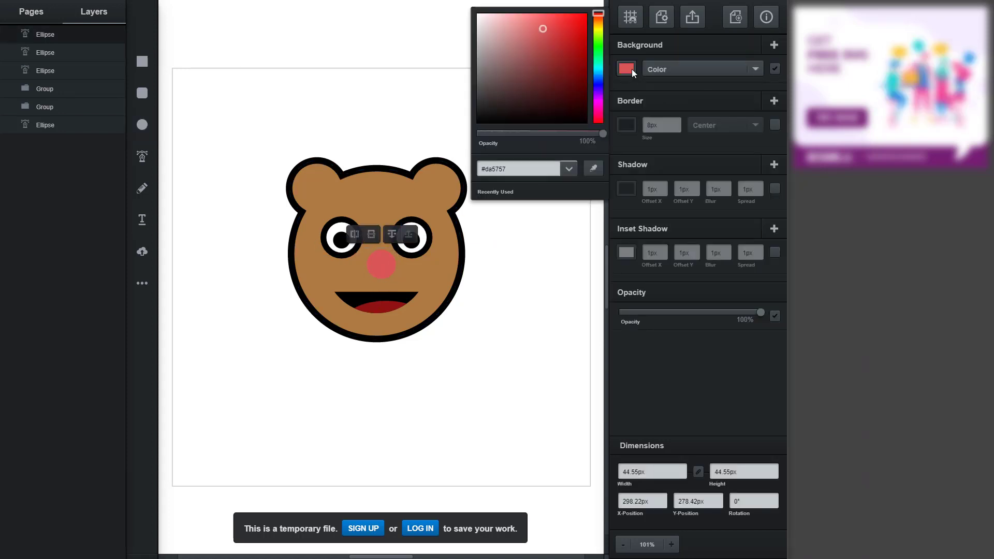
{"action": "left_click", "coordinate": [593, 168]}
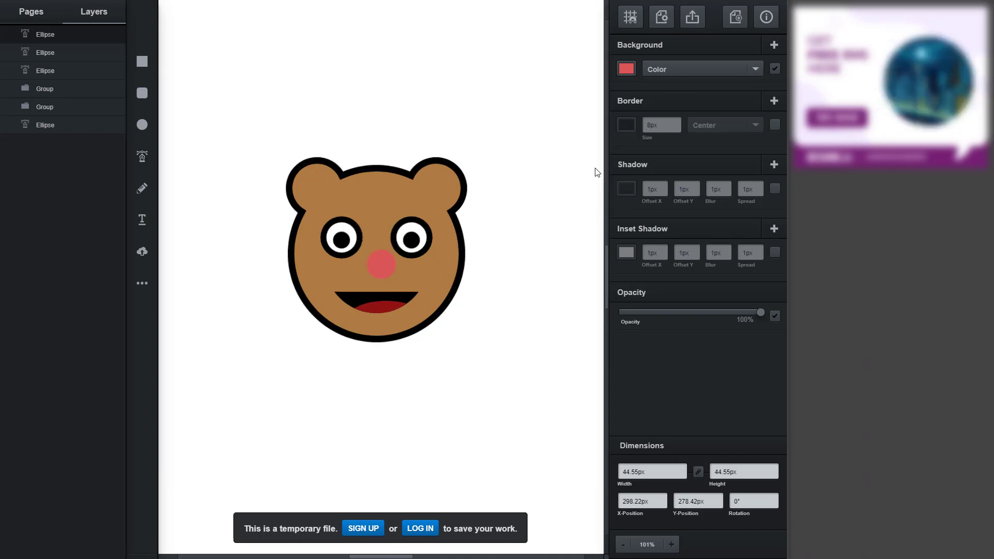
{"action": "left_click", "coordinate": [427, 200]}
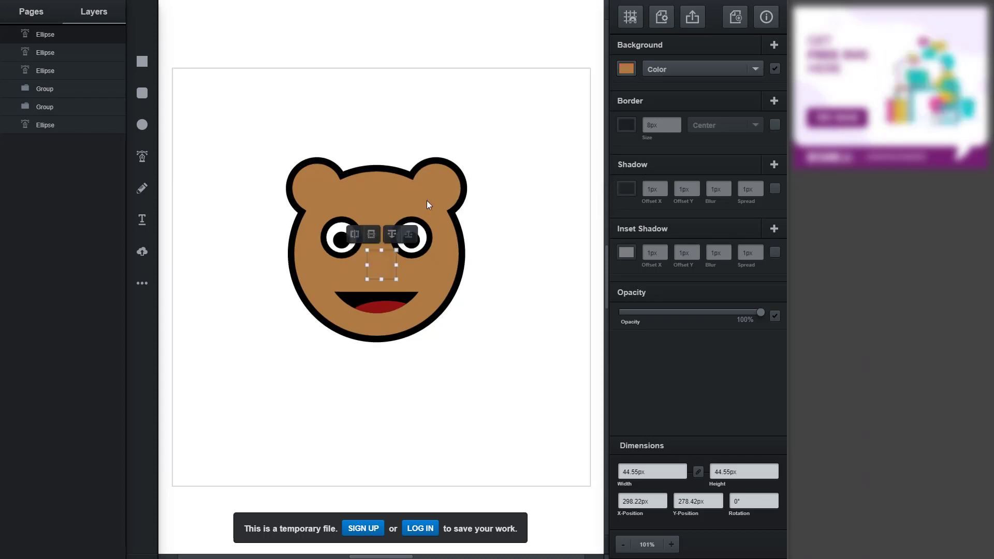
{"action": "left_click", "coordinate": [627, 69]}
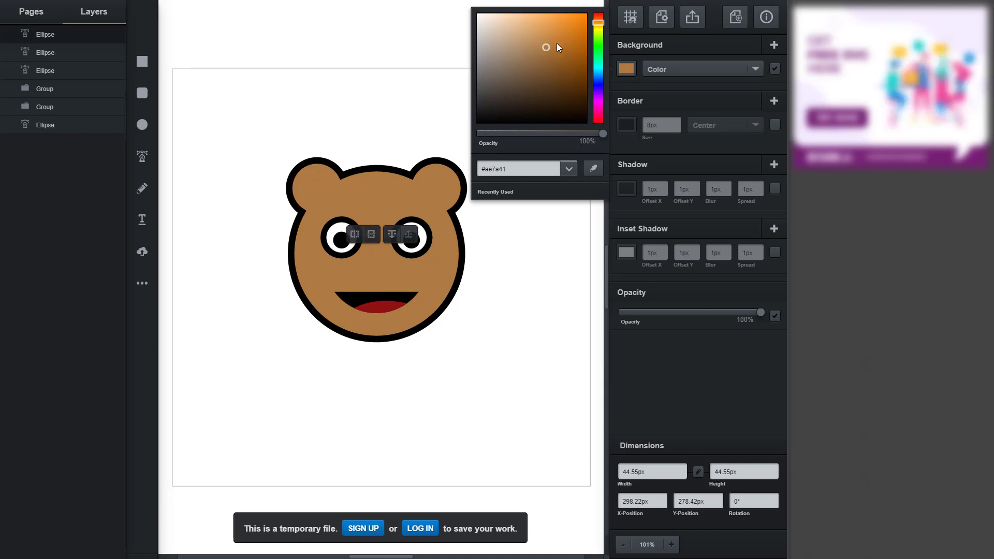
{"action": "left_click_drag", "start_coordinate": [545, 51], "coordinate": [548, 68]}
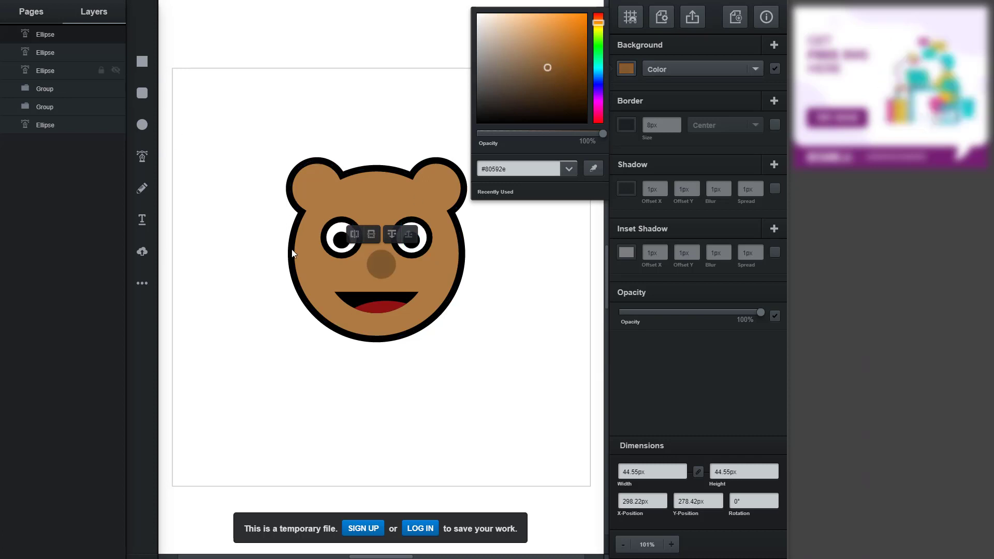
Flatten the nose circle's underside by raising its lowest node, and make the shape taller and narrower, centred above the mouth
{"action": "left_click", "coordinate": [379, 263]}
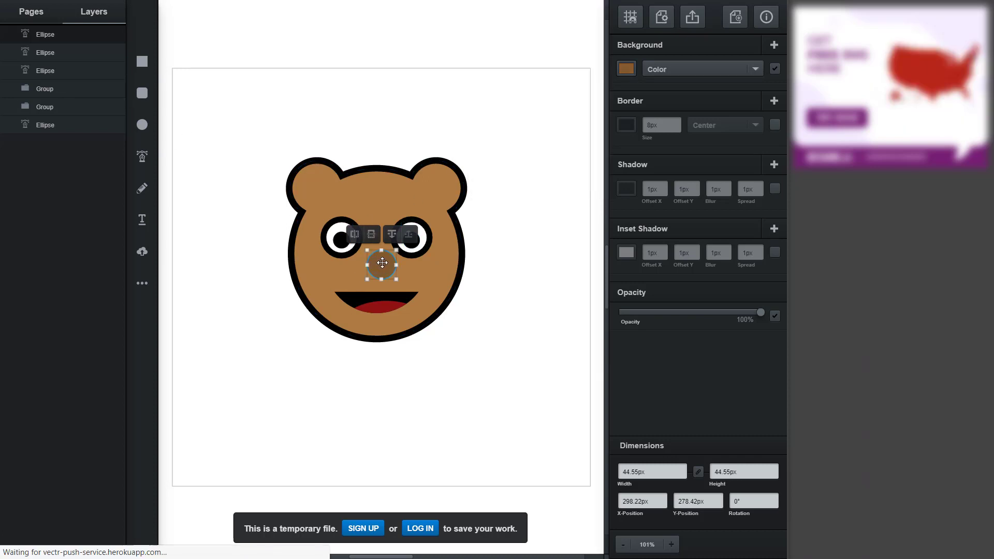
{"action": "key", "text": "ctrl+equal"}
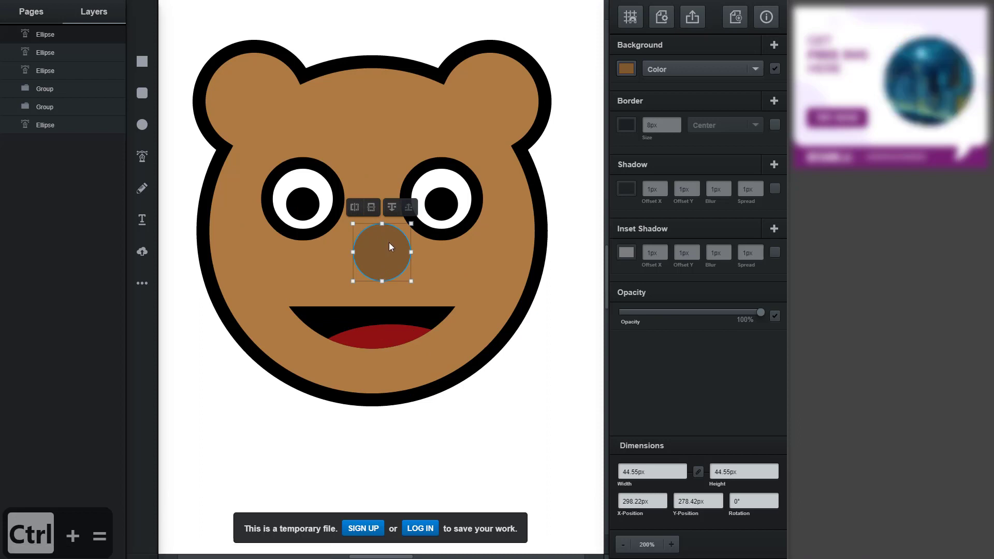
{"action": "double_click", "coordinate": [381, 253]}
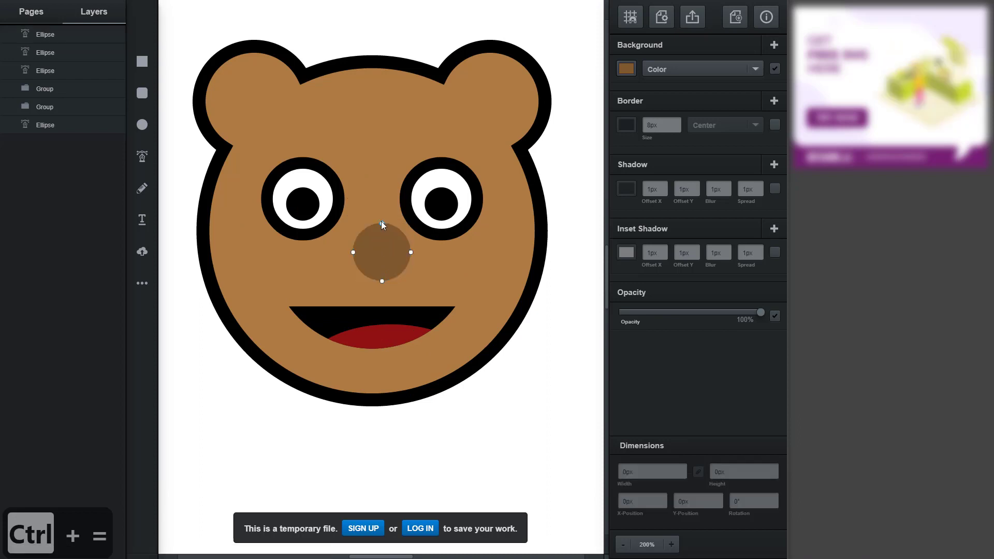
{"action": "left_click_drag", "start_coordinate": [382, 281], "coordinate": [382, 263]}
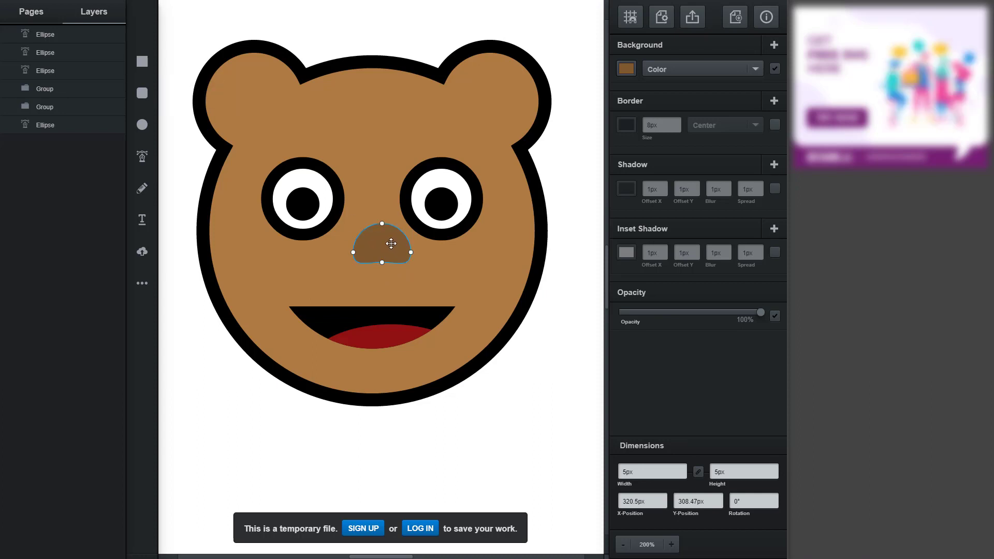
{"action": "double_click", "coordinate": [388, 245]}
{"action": "left_click_drag", "start_coordinate": [387, 256], "coordinate": [382, 267]}
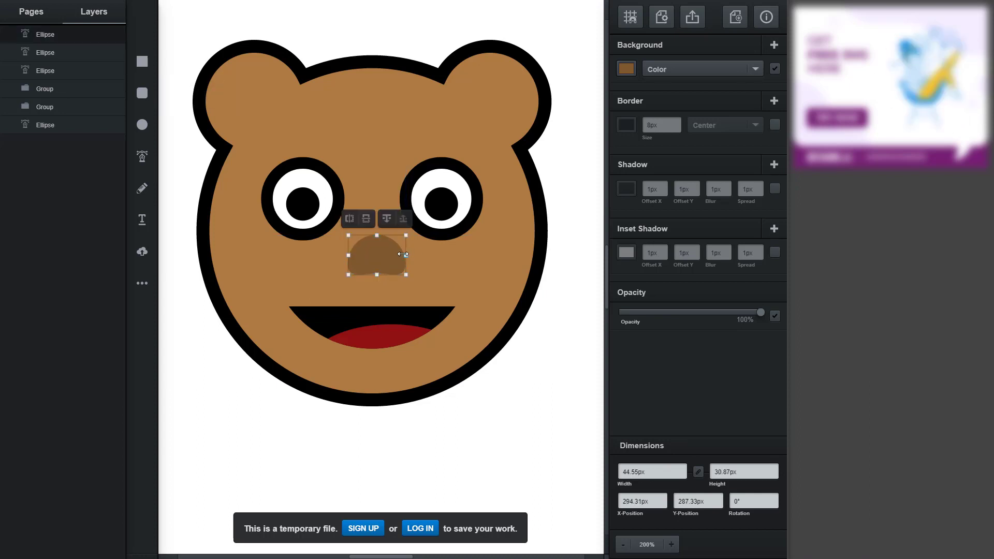
{"action": "mouse_move", "coordinate": [389, 275]}
{"action": "left_mouse_down"}
{"action": "mouse_move", "coordinate": [402, 289]}
{"action": "mouse_move", "coordinate": [380, 263]}
{"action": "left_mouse_up"}
{"action": "left_click", "coordinate": [535, 404]}
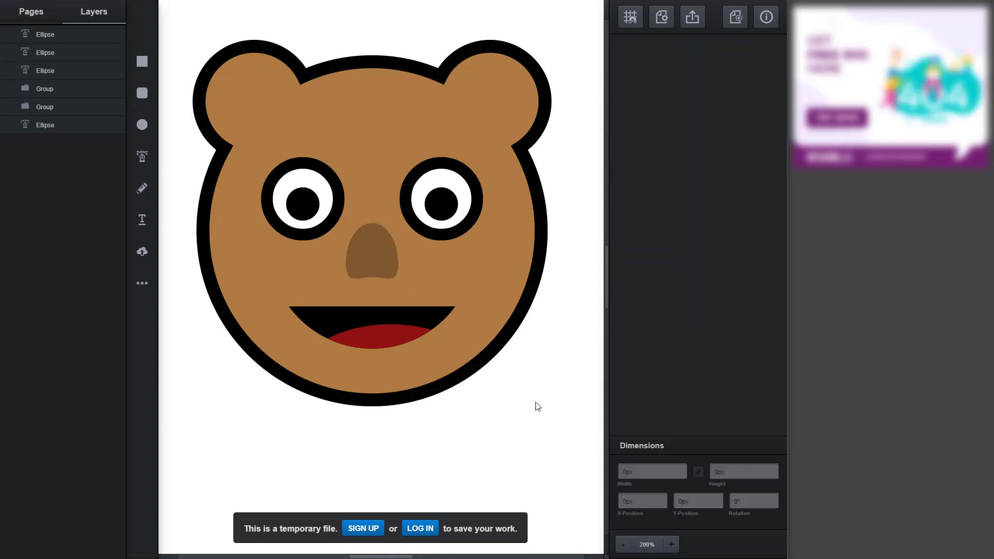
Draw an inner-ear ellipse about 50 by 52.5 px in the bear's left-hand ear, filled with the brown sampled from the nose
{"action": "left_click", "coordinate": [155, 124]}
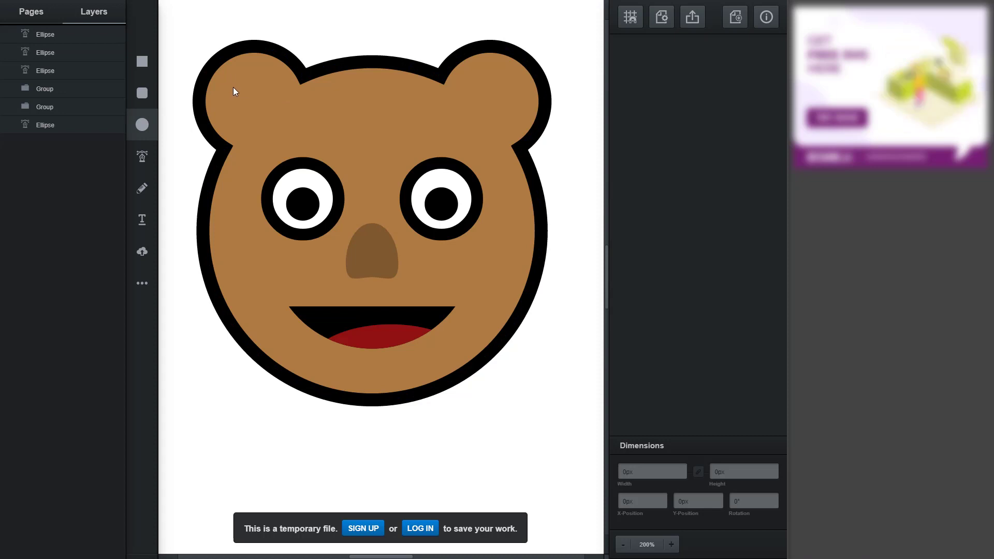
{"action": "left_click_drag", "start_coordinate": [228, 80], "coordinate": [341, 154]}
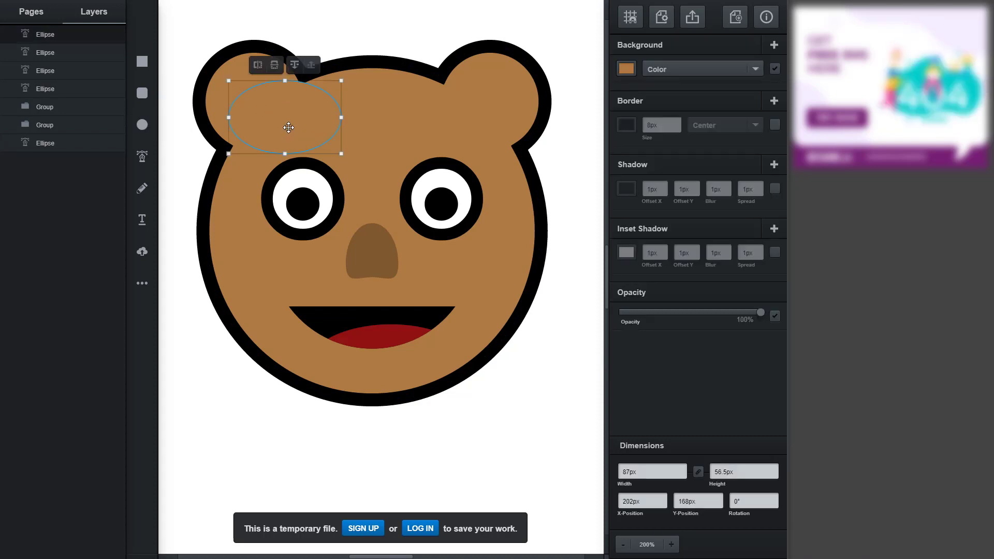
{"action": "left_click", "coordinate": [626, 68]}
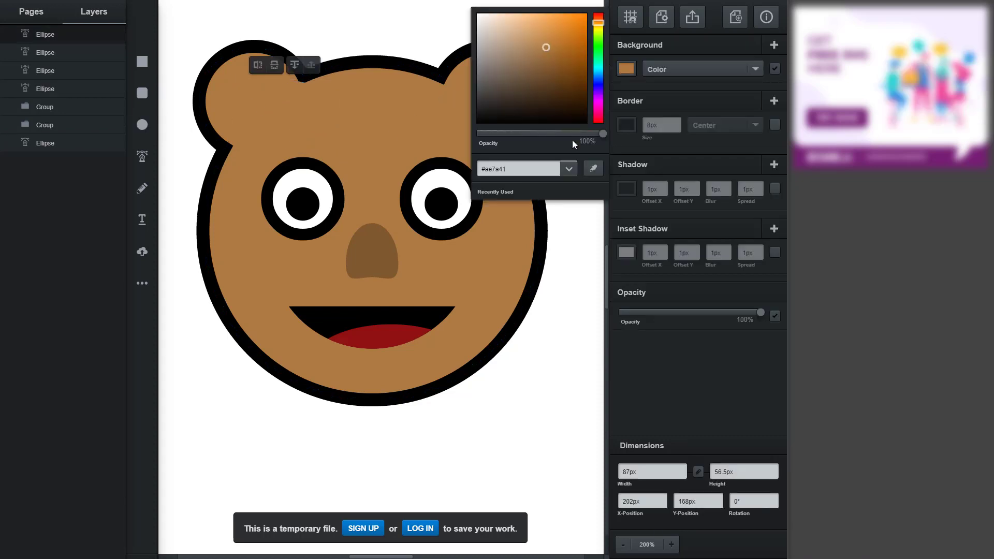
{"action": "left_click", "coordinate": [593, 168]}
{"action": "left_click", "coordinate": [366, 246]}
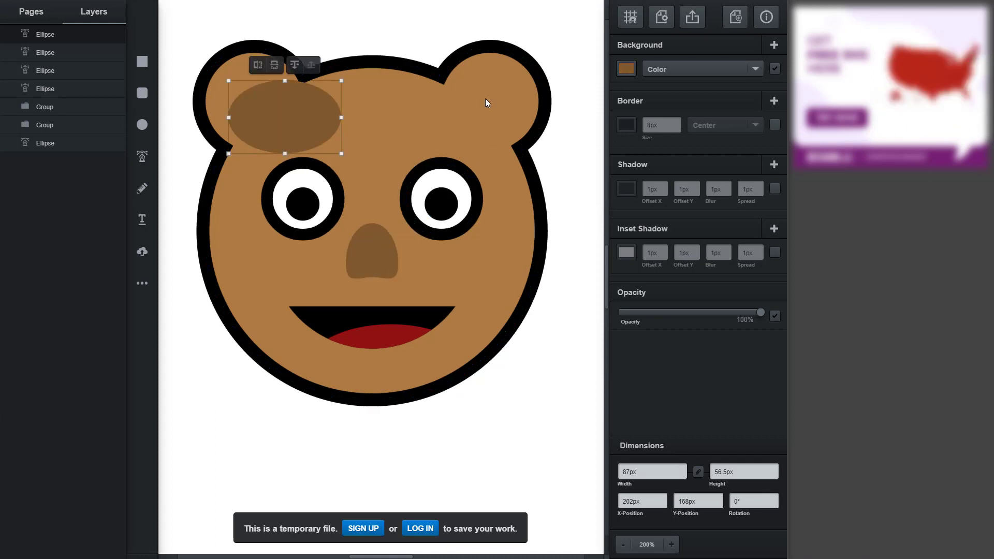
{"action": "left_click_drag", "start_coordinate": [301, 99], "coordinate": [299, 103]}
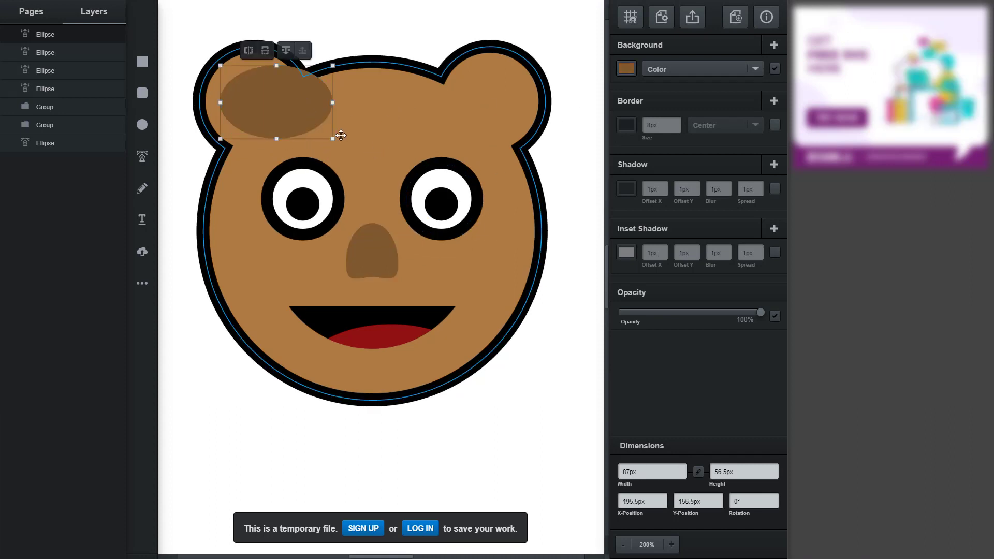
{"action": "left_click_drag", "start_coordinate": [332, 139], "coordinate": [261, 103]}
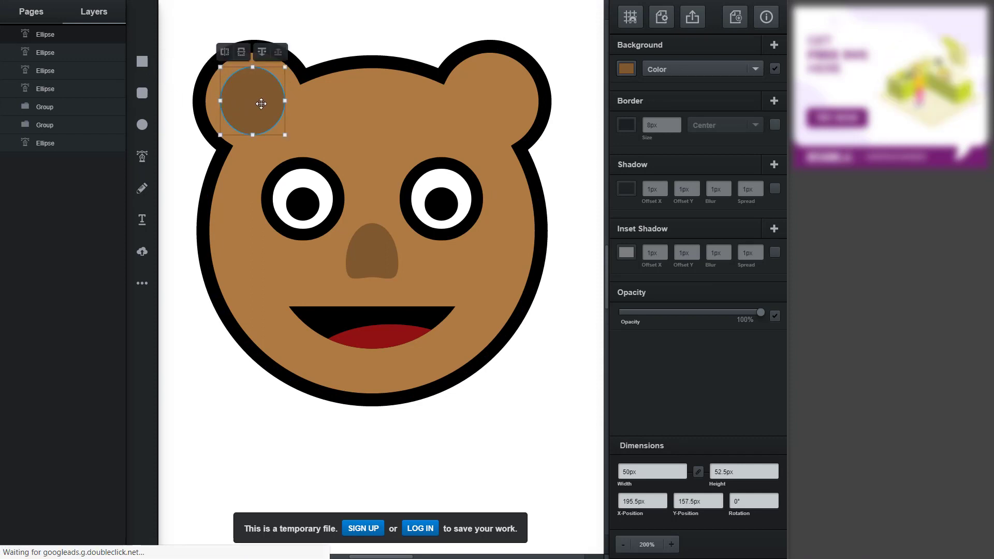
Bend the inner-ear ellipse's lower-right edge inward into a rounded notch facing the head
{"action": "left_click", "coordinate": [277, 124]}
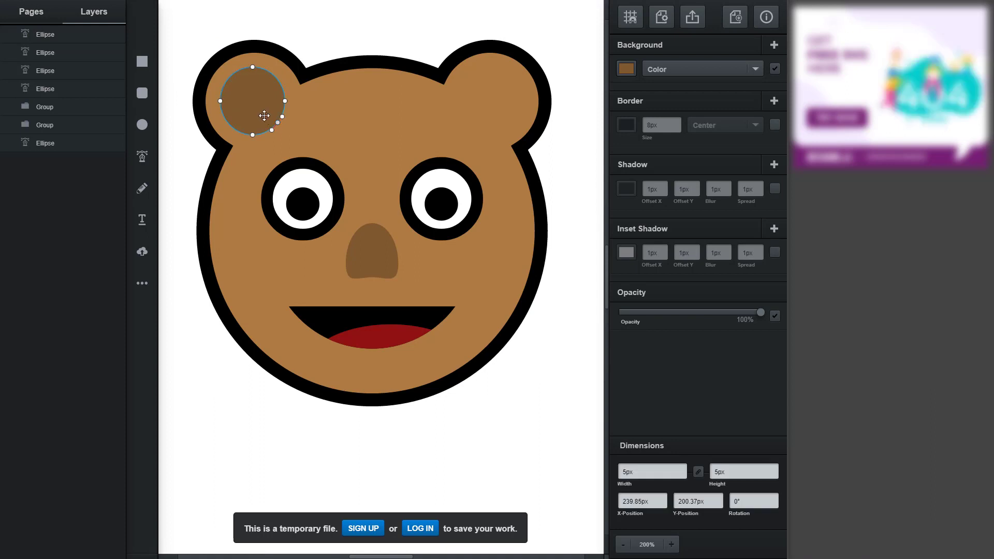
{"action": "left_click_drag", "start_coordinate": [277, 123], "coordinate": [263, 116]}
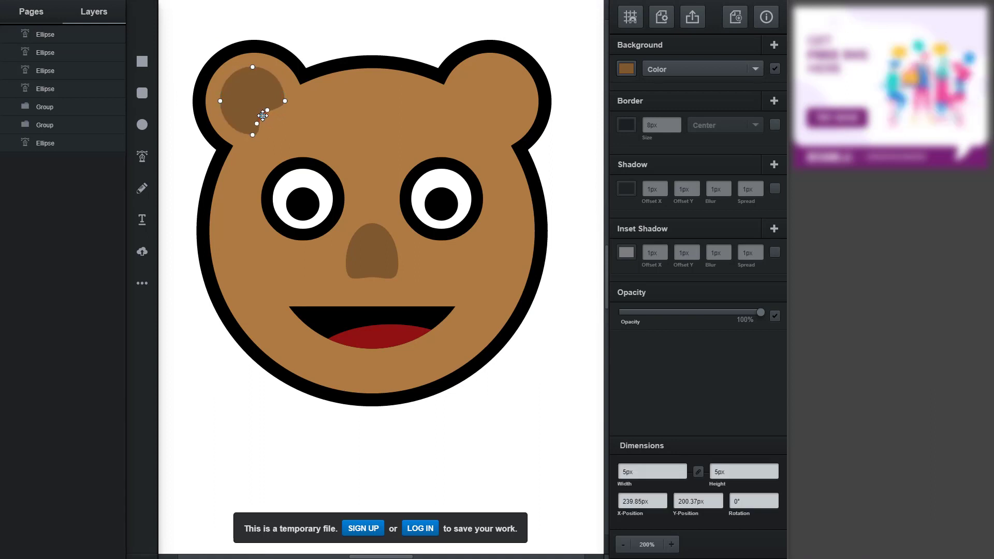
{"action": "left_click", "coordinate": [263, 117]}
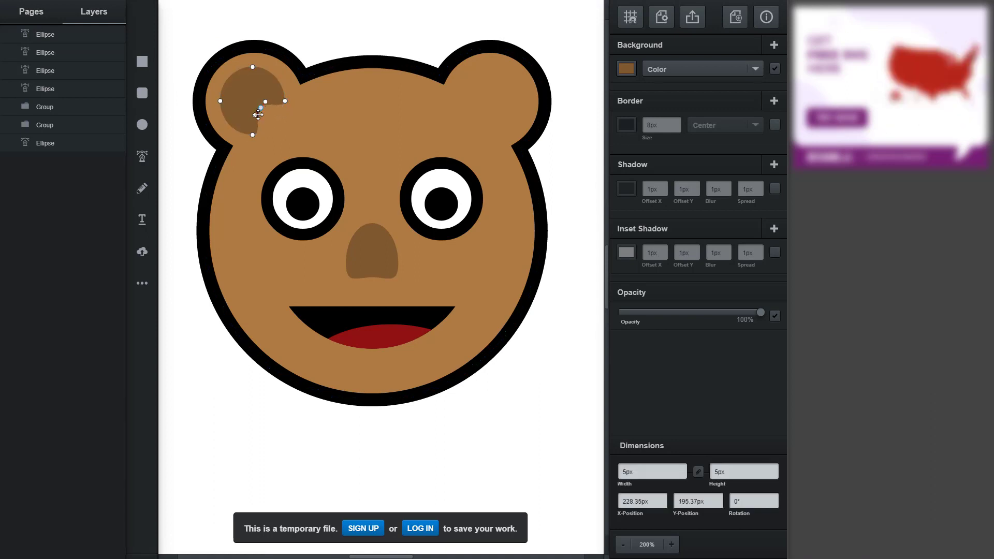
{"action": "left_click_drag", "start_coordinate": [261, 108], "coordinate": [276, 94]}
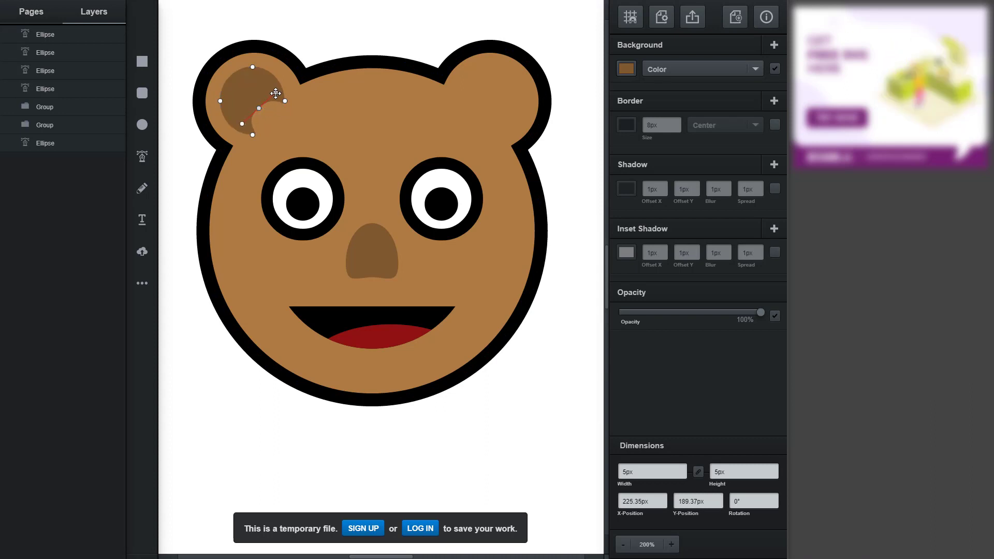
{"action": "key", "text": "Escape"}
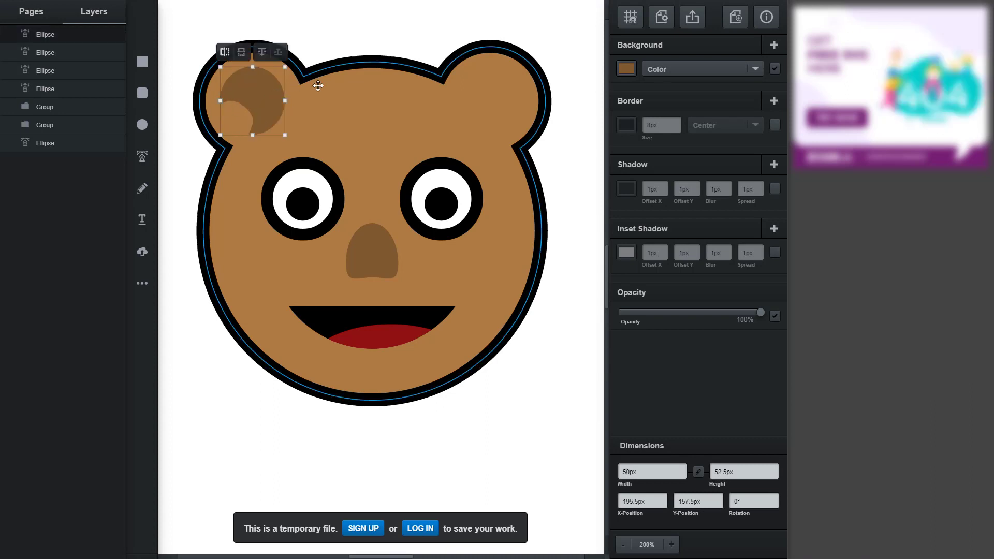
Place a horizontally flipped copy of the notched inner-ear shape in the bear's other ear, level with the original
{"action": "key", "text": "ctrl+c"}
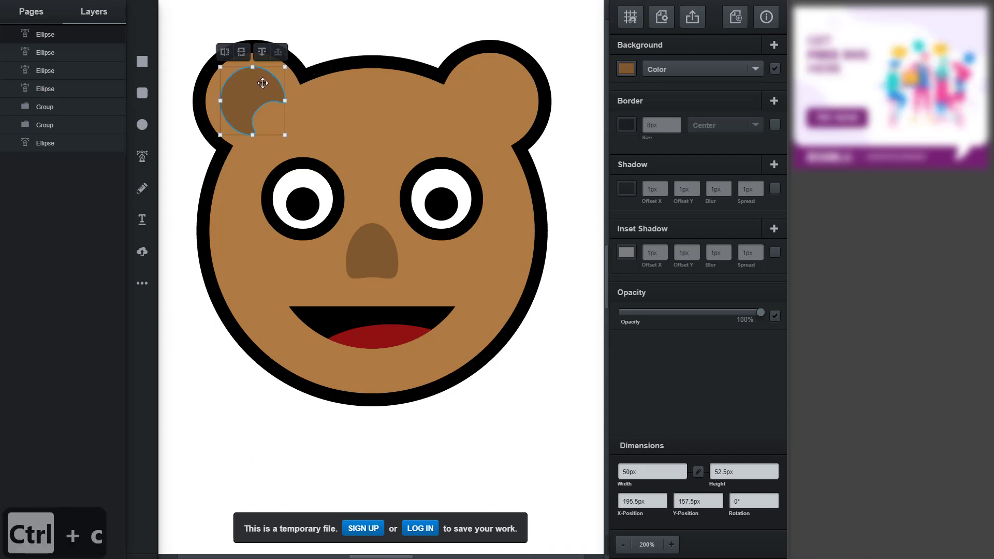
{"action": "key", "text": "ctrl+v"}
{"action": "left_click_drag", "start_coordinate": [263, 83], "coordinate": [396, 99]}
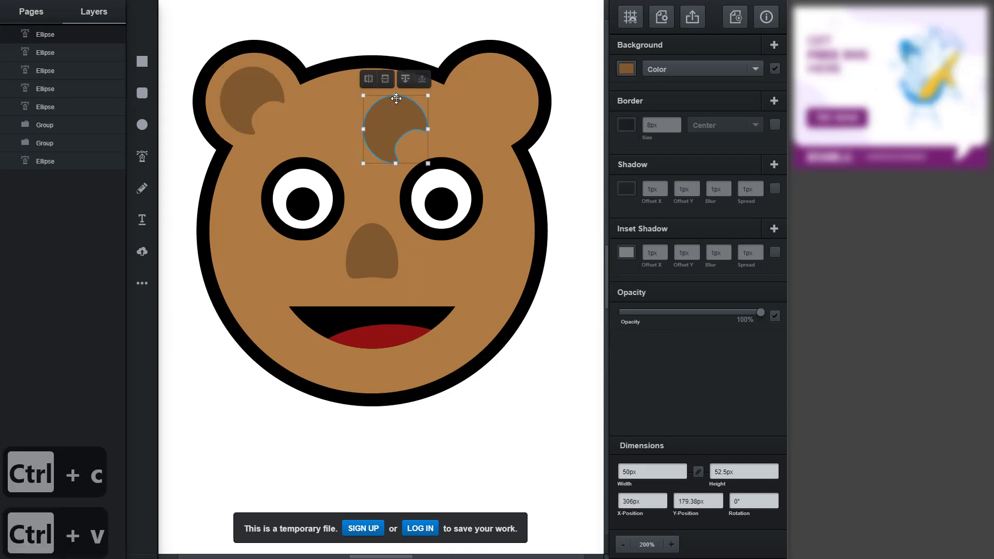
{"action": "left_click", "coordinate": [368, 79]}
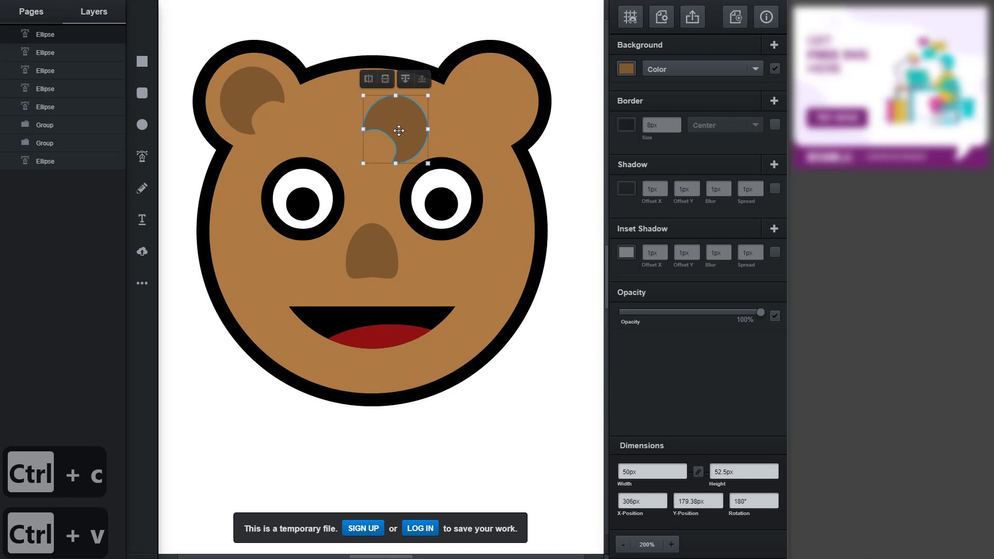
{"action": "left_click_drag", "start_coordinate": [399, 130], "coordinate": [492, 92]}
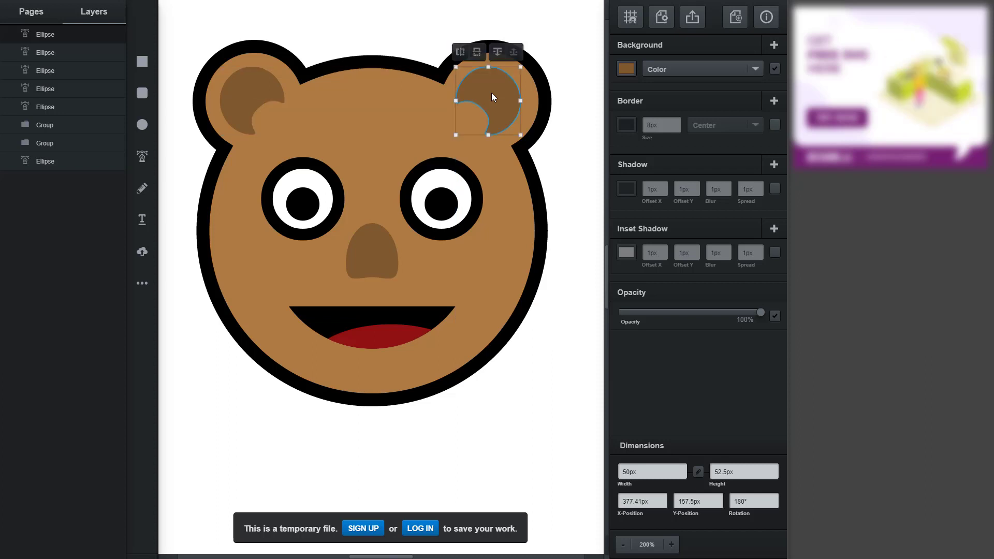
{"action": "left_click", "coordinate": [570, 185]}
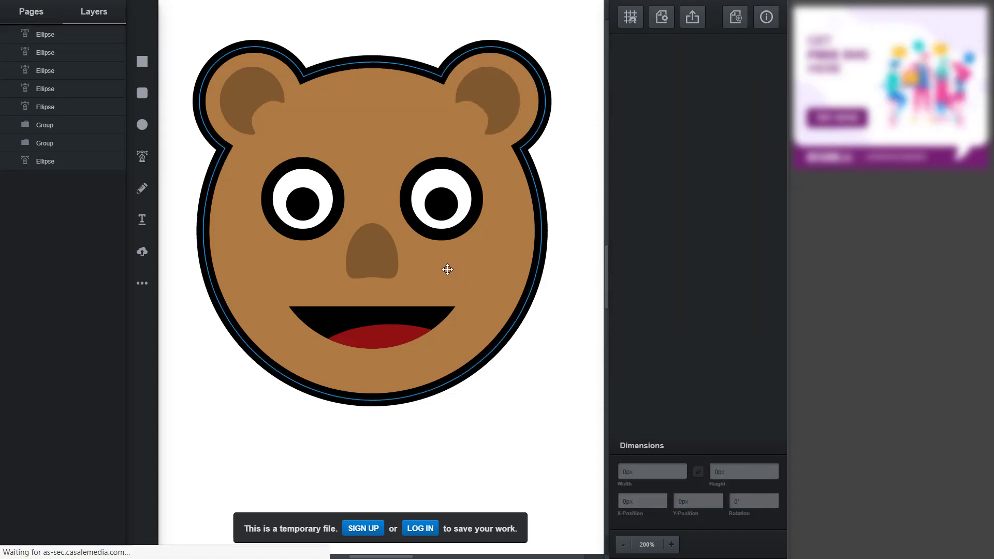
Curve the mouth's straight upper edge upward by adding a node at its middle and raising it about 7 px
{"action": "left_click", "coordinate": [441, 311]}
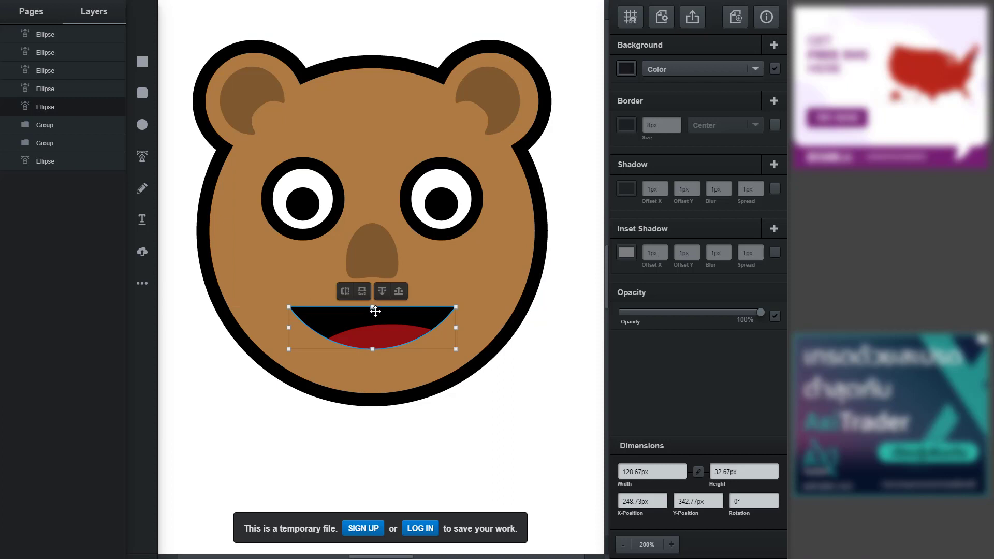
{"action": "double_click", "coordinate": [375, 311]}
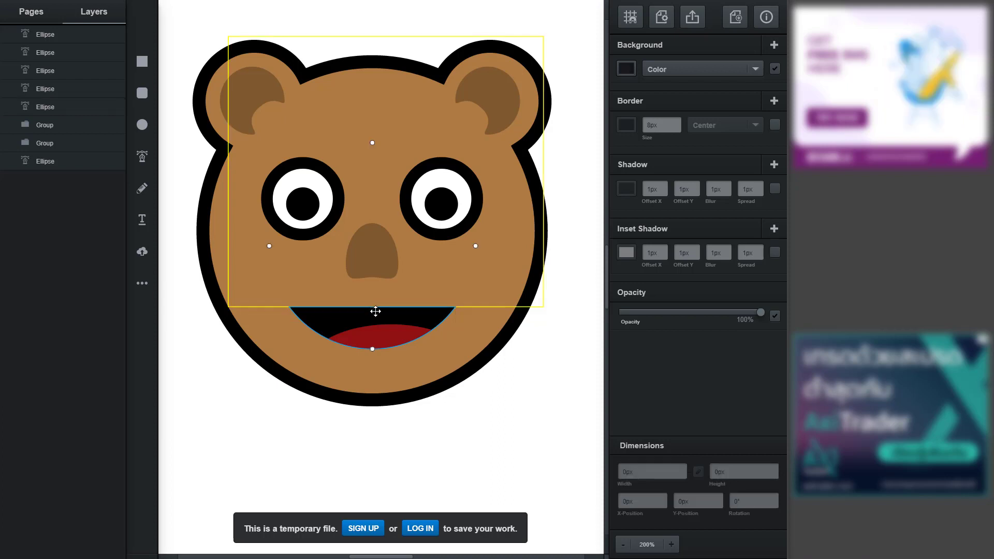
{"action": "double_click", "coordinate": [427, 306]}
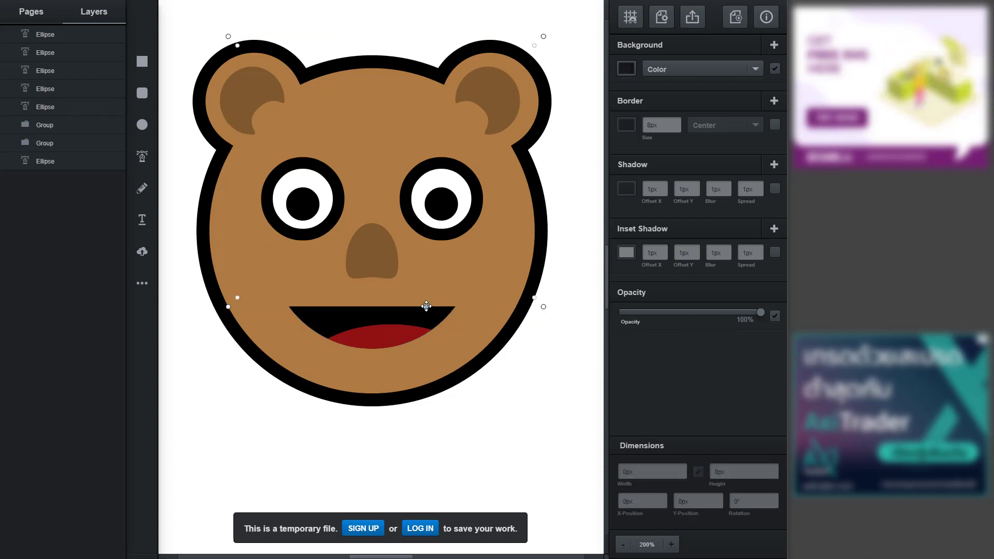
{"action": "left_click", "coordinate": [372, 304]}
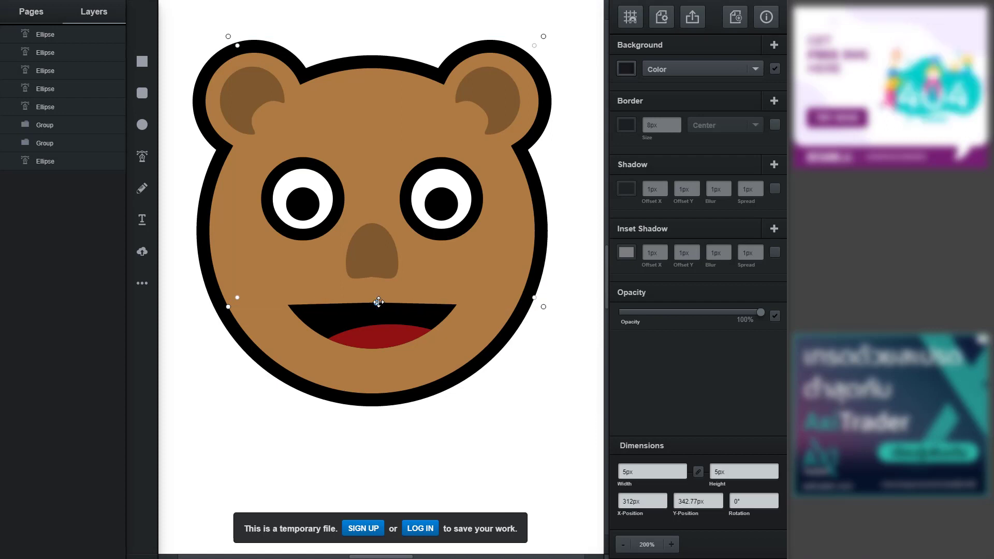
{"action": "left_click_drag", "start_coordinate": [379, 302], "coordinate": [373, 298]}
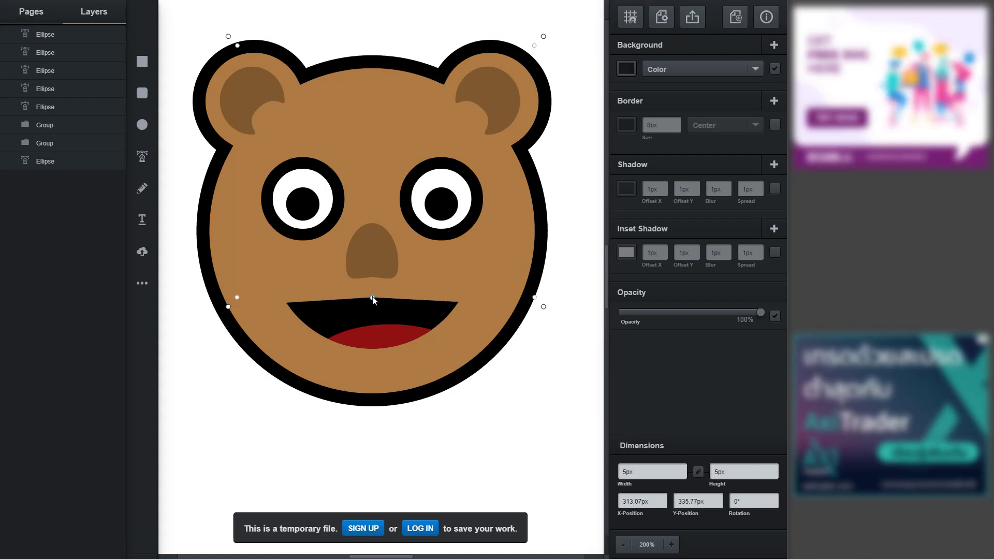
{"action": "double_click", "coordinate": [373, 299]}
{"action": "left_click", "coordinate": [223, 384]}
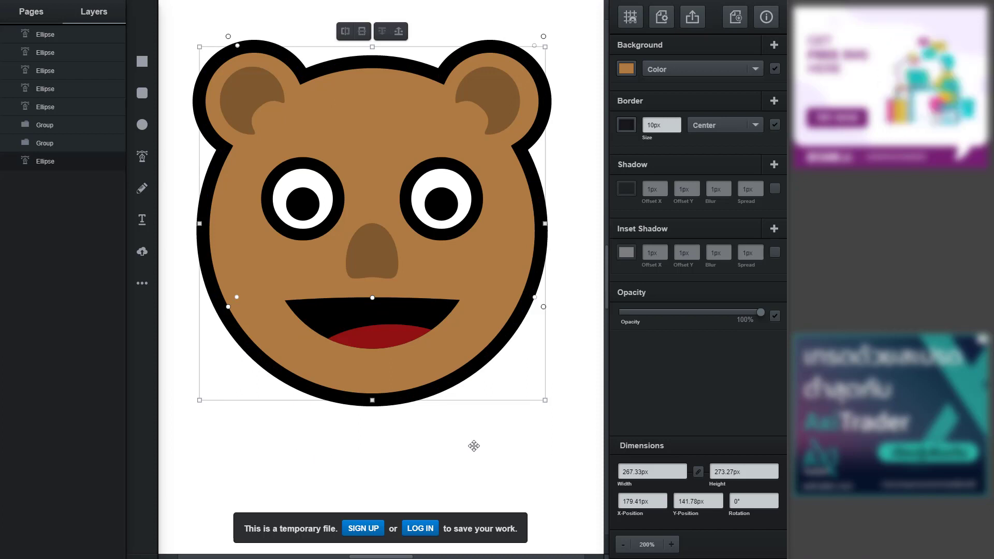
Deselect the mouth and open the export preview for the page with the whole bear face
{"action": "key", "text": "ctrl+minus"}
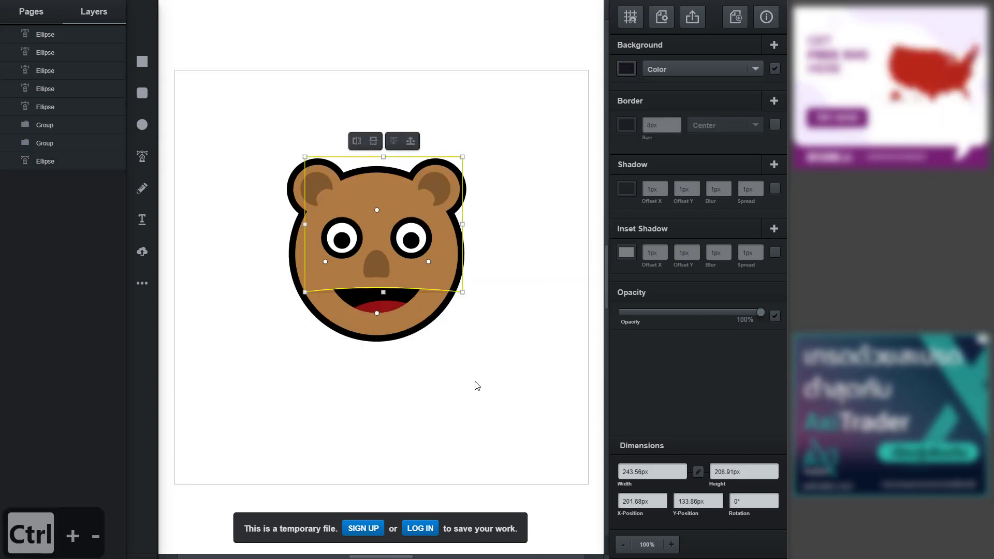
{"action": "scroll", "coordinate": [480, 378], "scroll_direction": "up", "scroll_amount": 2}
{"action": "left_click", "coordinate": [371, 62]}
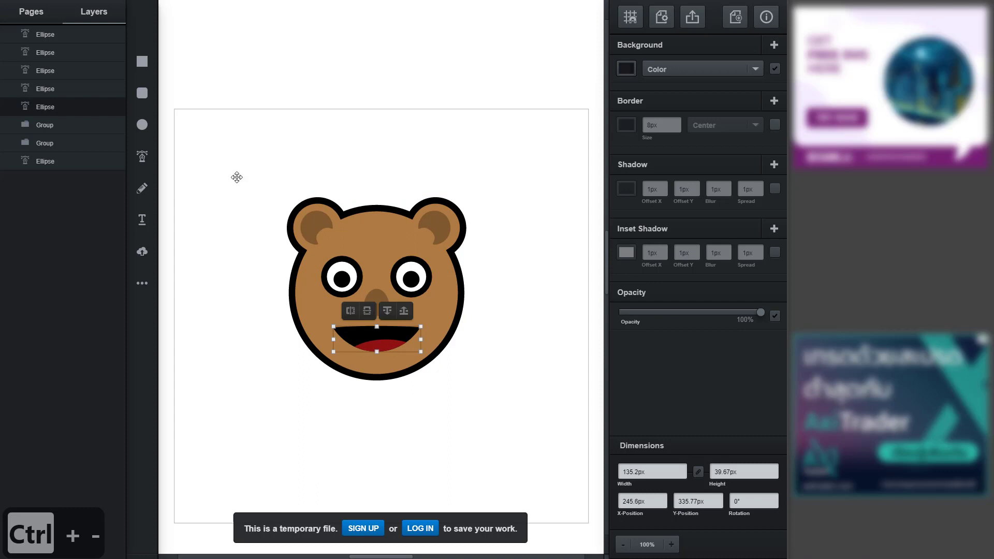
{"action": "left_click", "coordinate": [205, 139]}
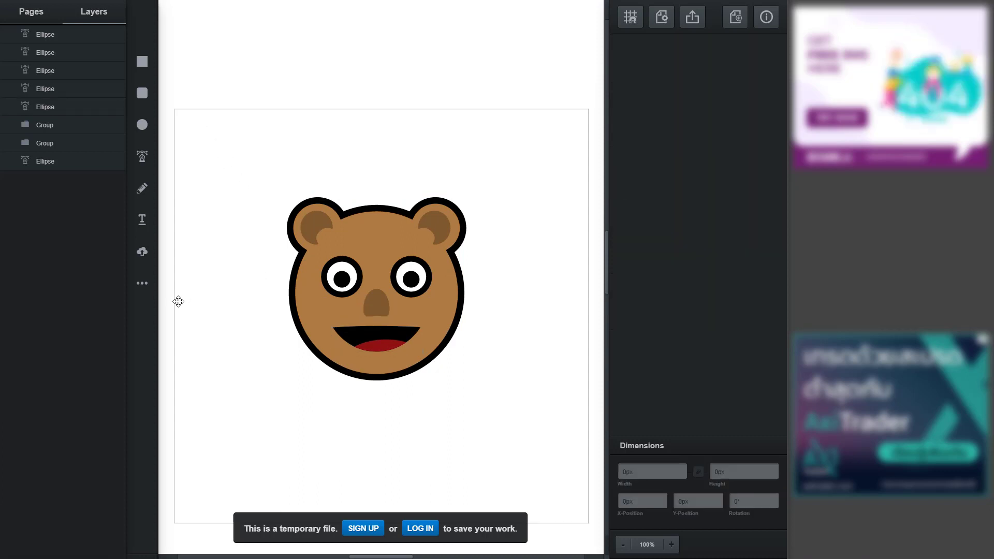
{"action": "left_click", "coordinate": [694, 17]}
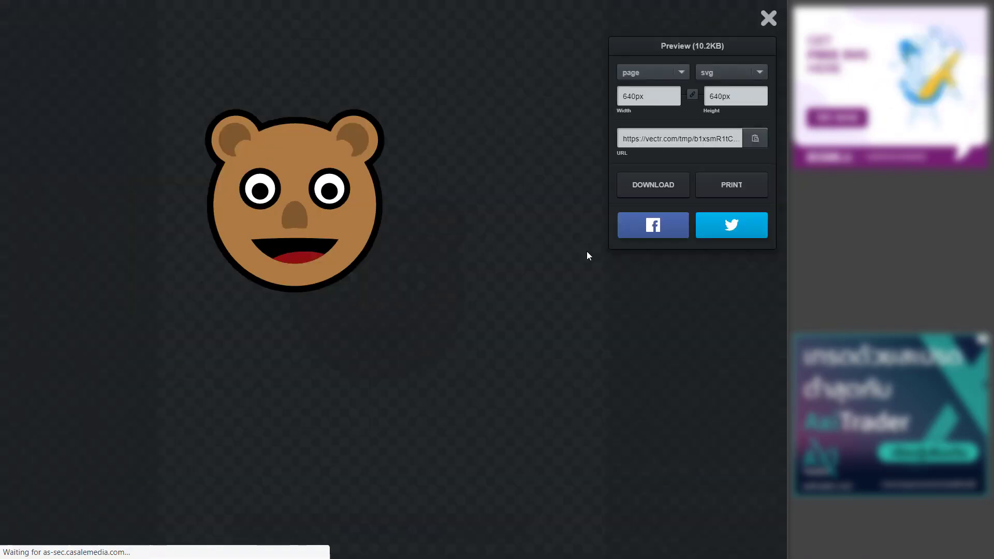